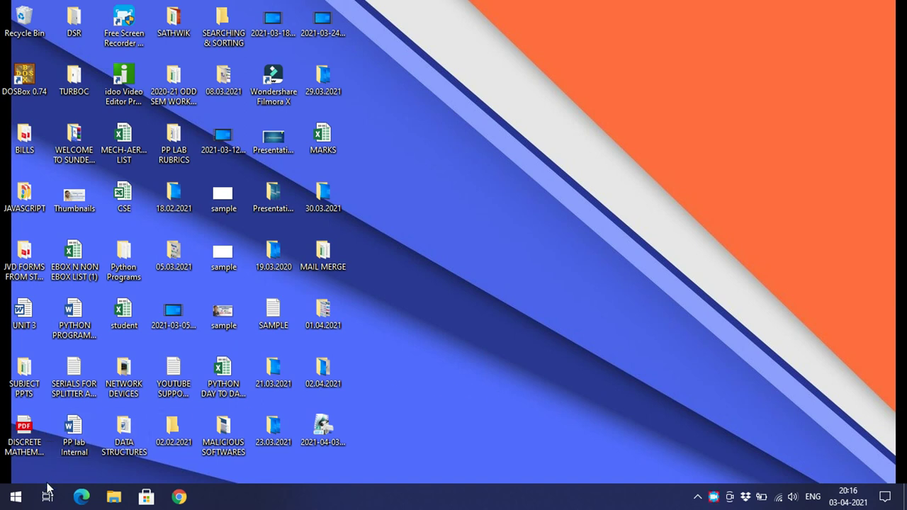
Launch Word 2013 by running winword from the Run dialog.
key("super+r")
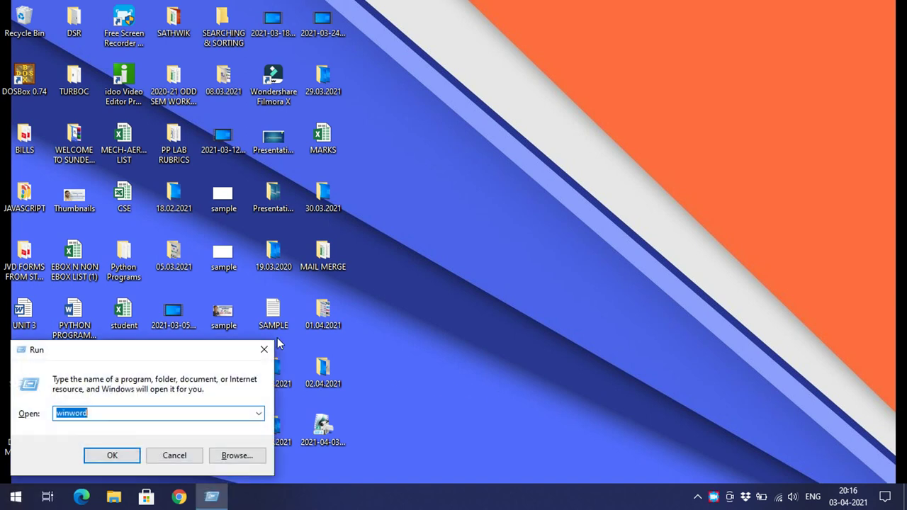
key("Return")
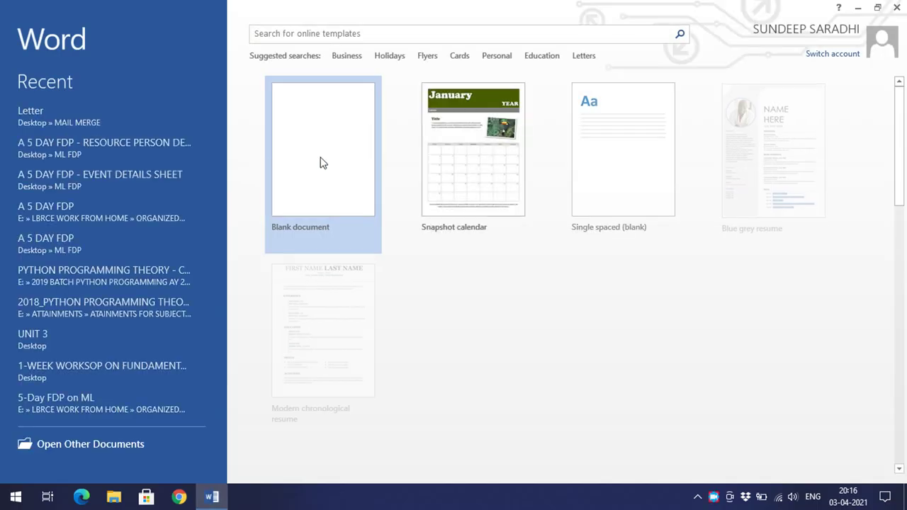
Create a blank document, dismiss the activation notice, and show the Insert Header gallery.
left_click(319, 163)
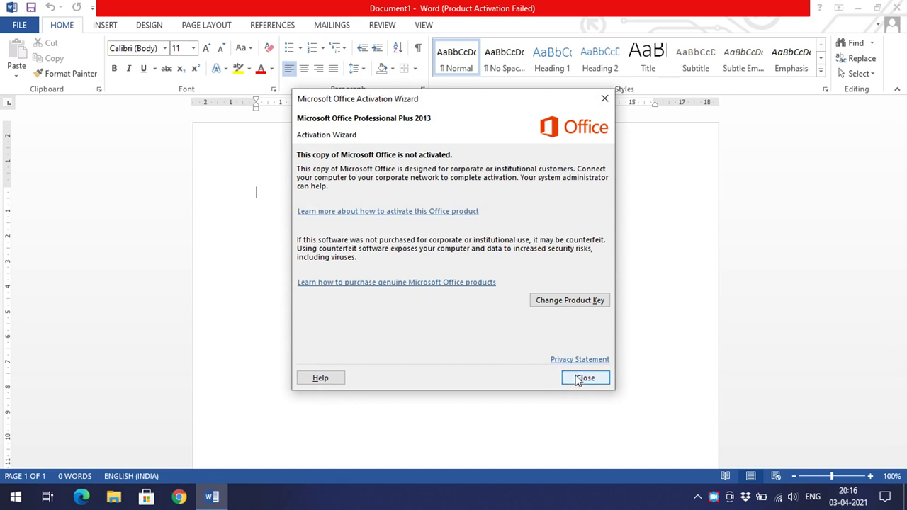
left_click(581, 376)
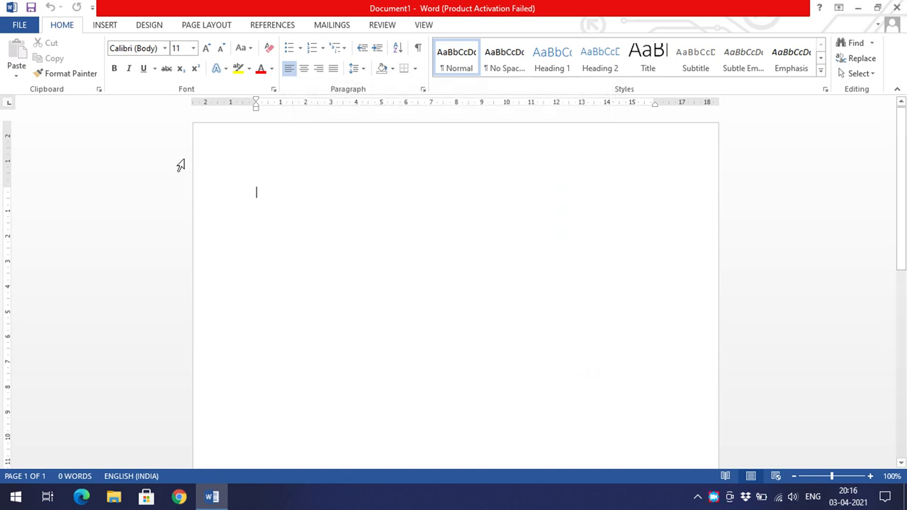
left_click(104, 26)
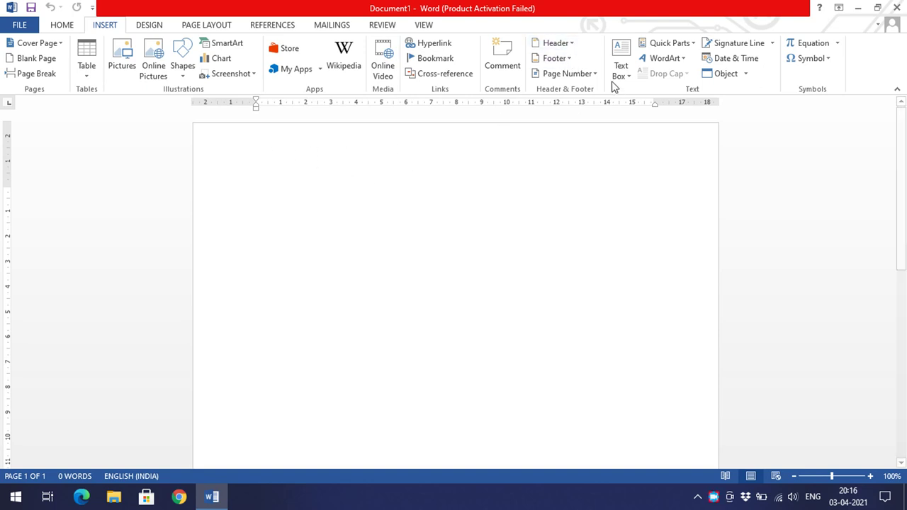
scroll(474, 371, "down", 8)
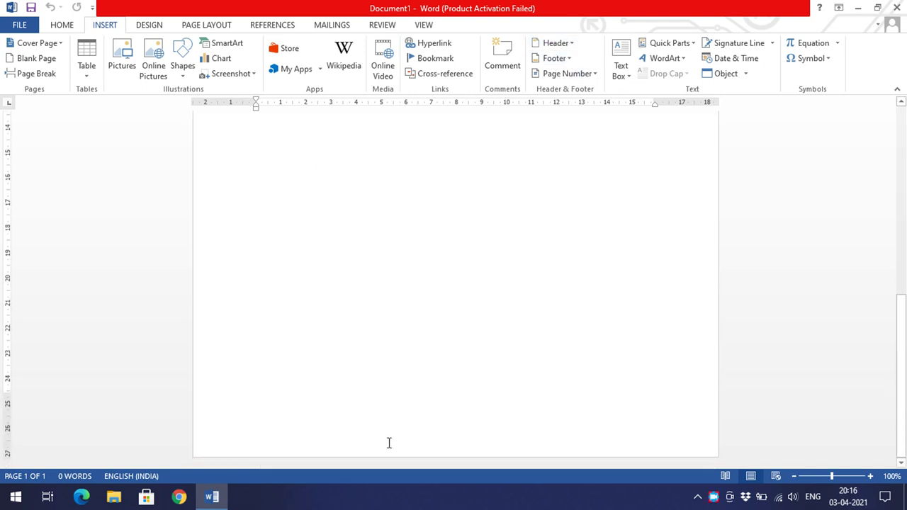
scroll(398, 414, "up", 8)
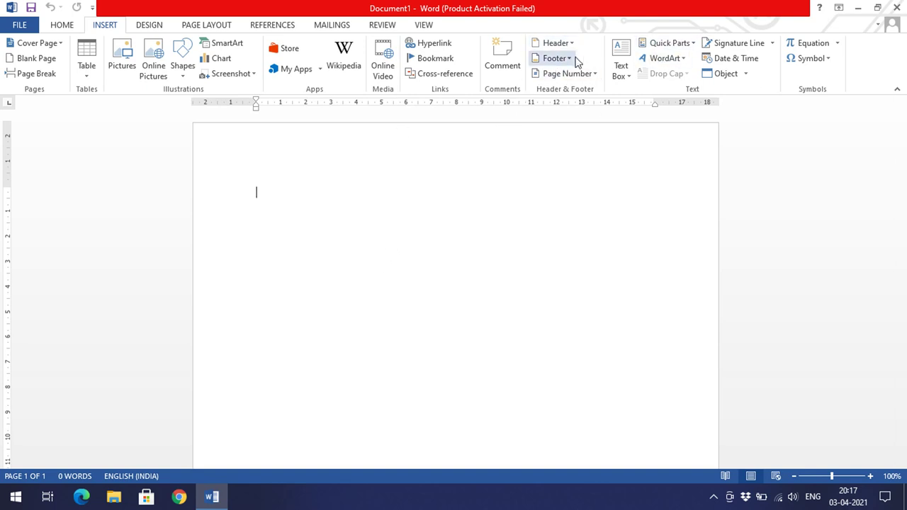
scroll(67, 39, "up", 1)
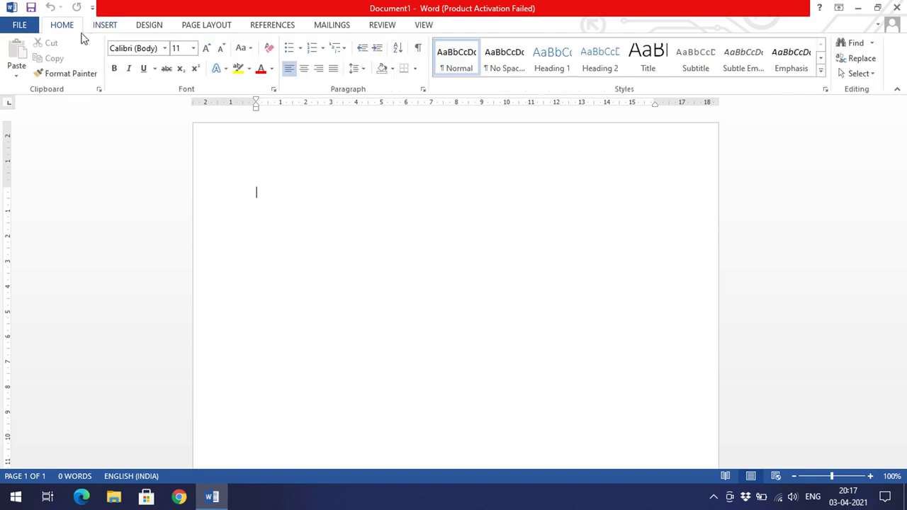
left_click(102, 29)
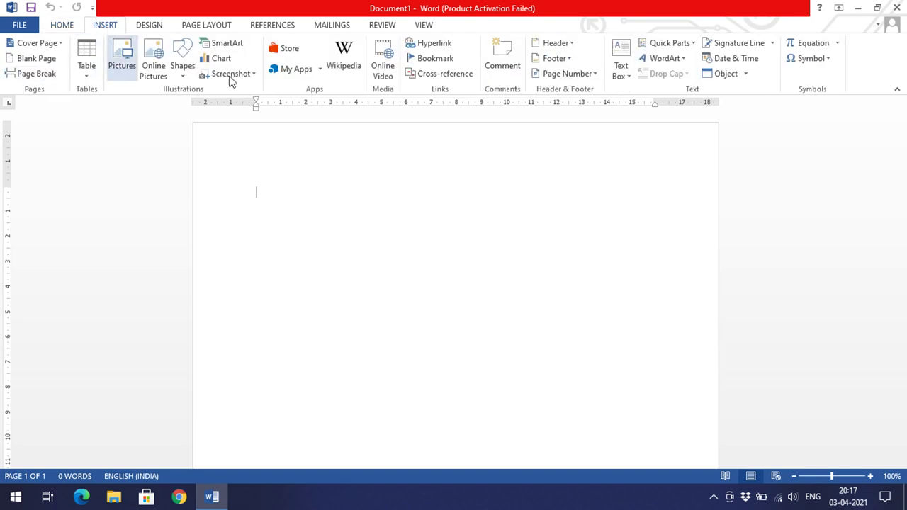
left_click(572, 44)
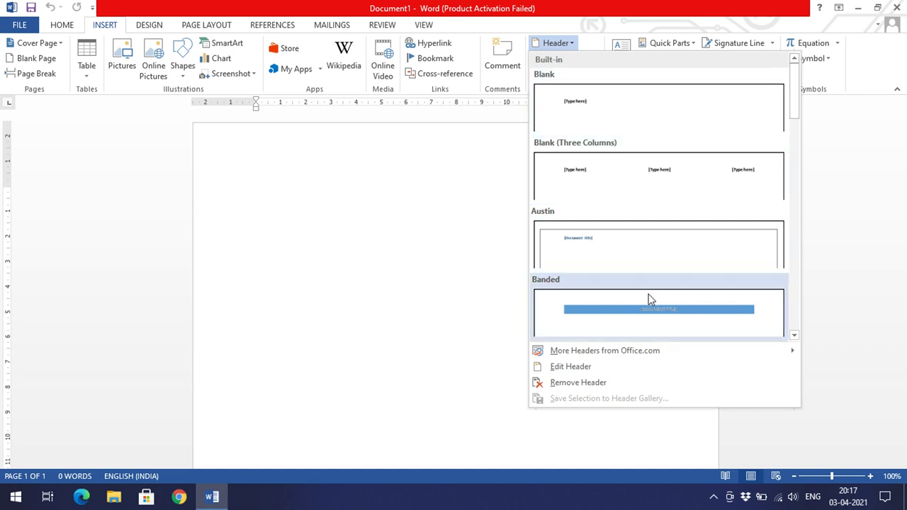
Insert the Banded header and enter the author's full name as its document title.
left_click(638, 300)
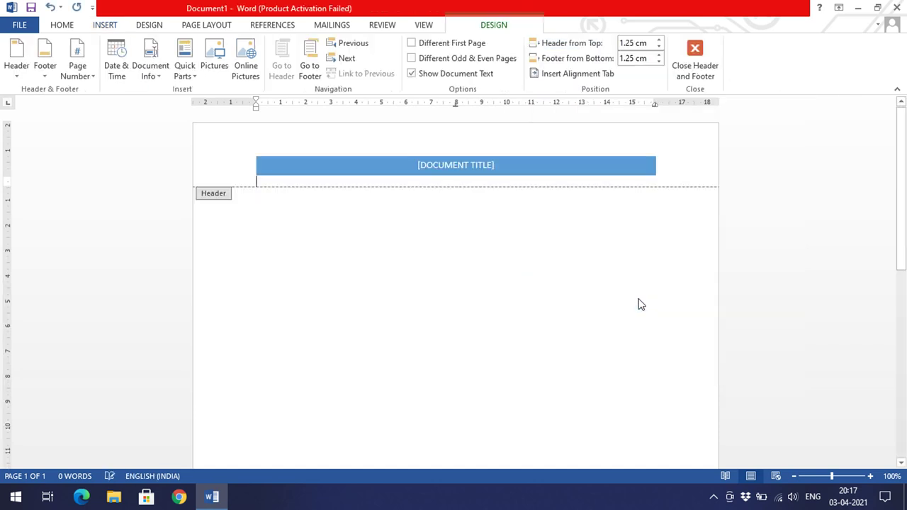
left_click(441, 166)
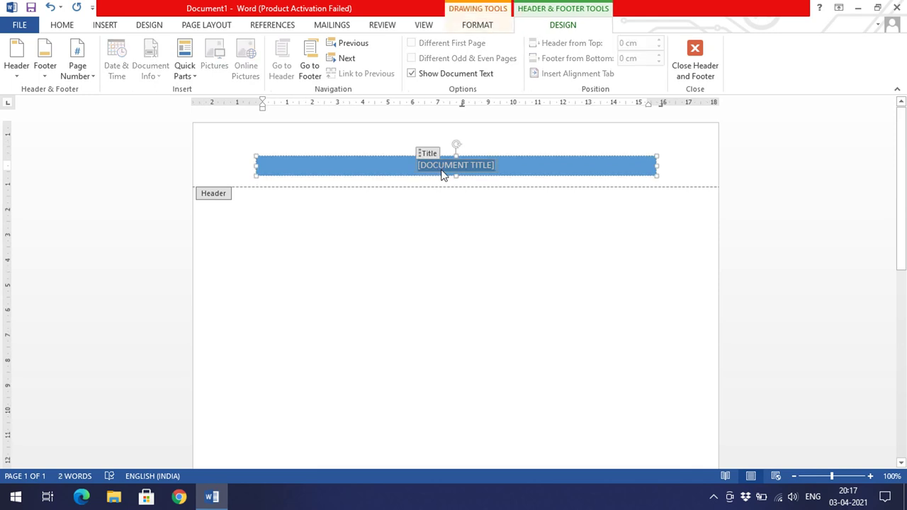
type("SUNE")
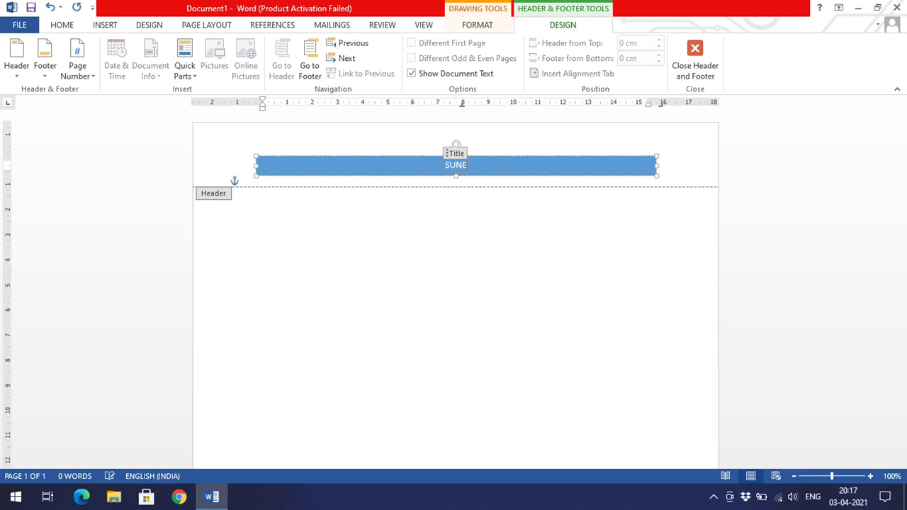
key("BackSpace")
type("DEEP SARAD")
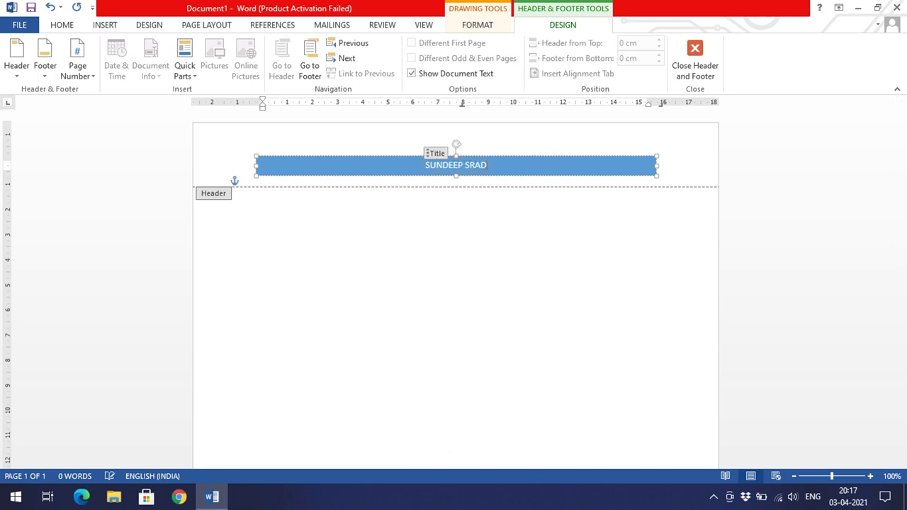
type("HI KANTHETY")
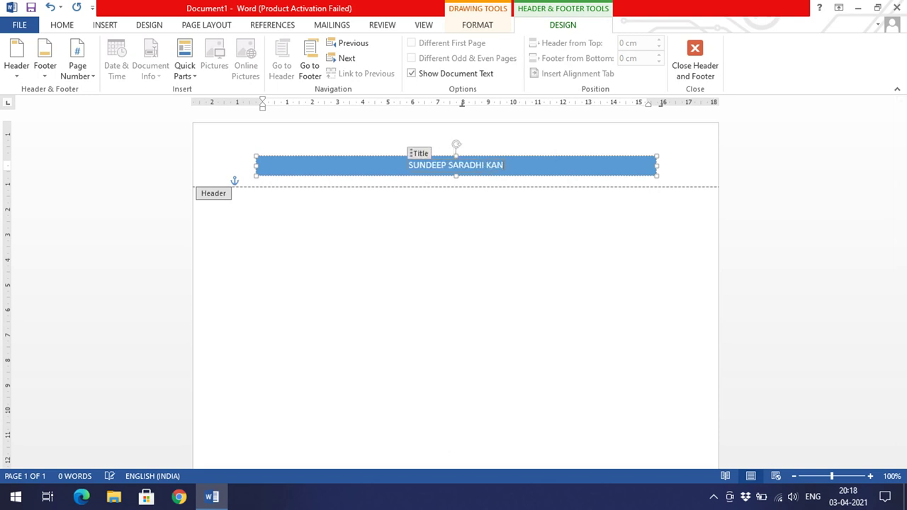
key("shift+Left")
key("shift+Left")
key("shift+Left")
key("shift+Left")
key("shift+Left")
key("shift+Left")
key("shift+Left")
key("shift+Left")
key("shift+Left")
key("shift+Left")
key("shift+Left")
key("shift+Left")
key("shift+Left")
key("shift+Left")
key("shift+Left")
key("shift+Left")
key("shift+Left")
key("shift+Left")
key("shift+Left")
key("shift+Left")
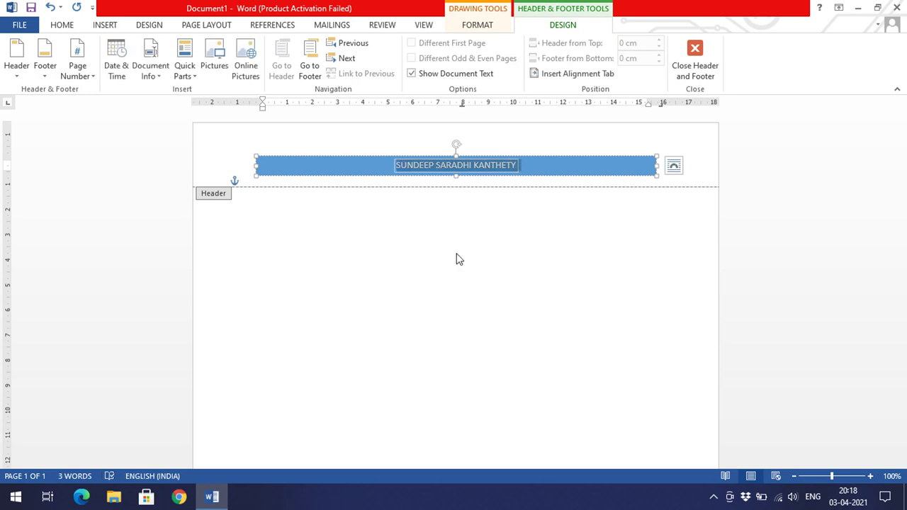
Format the header name as 16 pt bold white text, then return to the body.
left_click(62, 25)
left_click(193, 48)
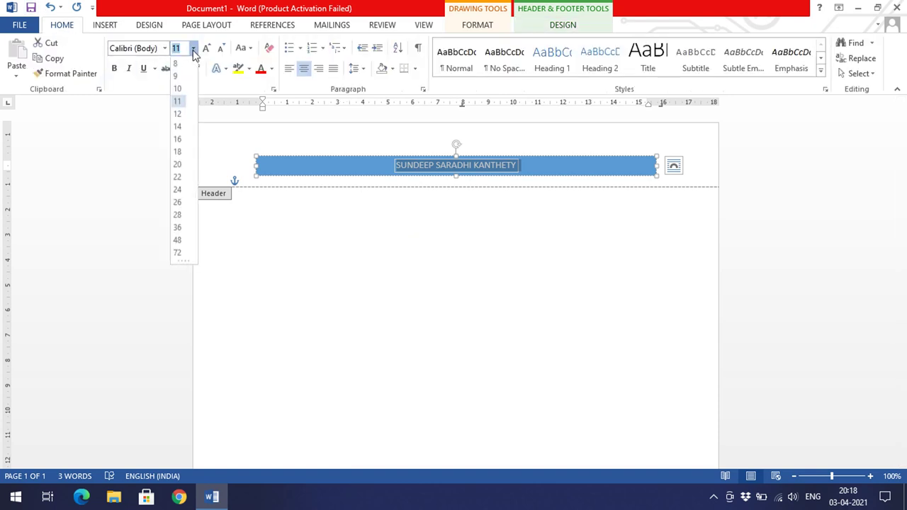
left_click(184, 140)
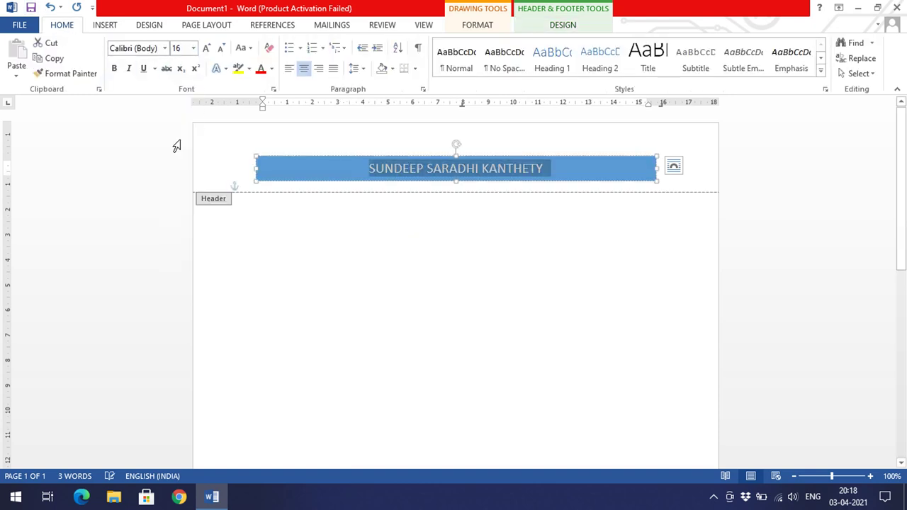
left_click(115, 69)
left_click(271, 69)
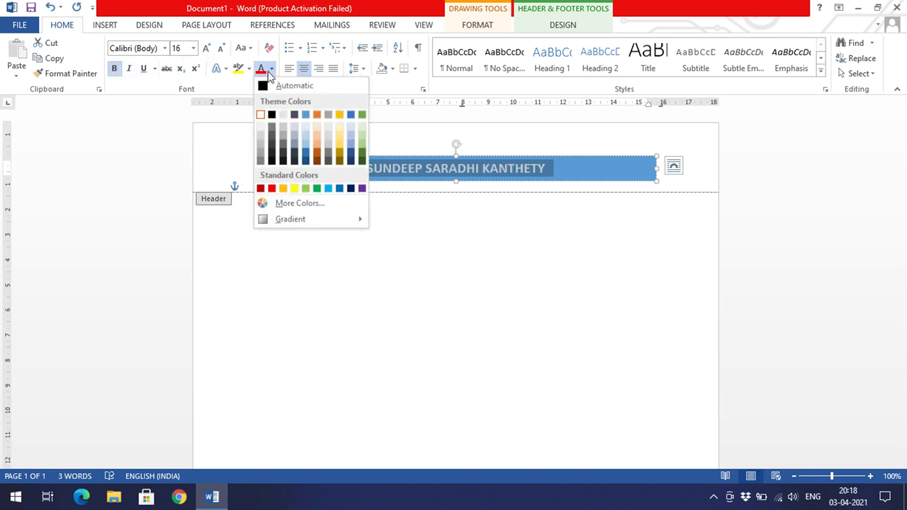
left_click(260, 115)
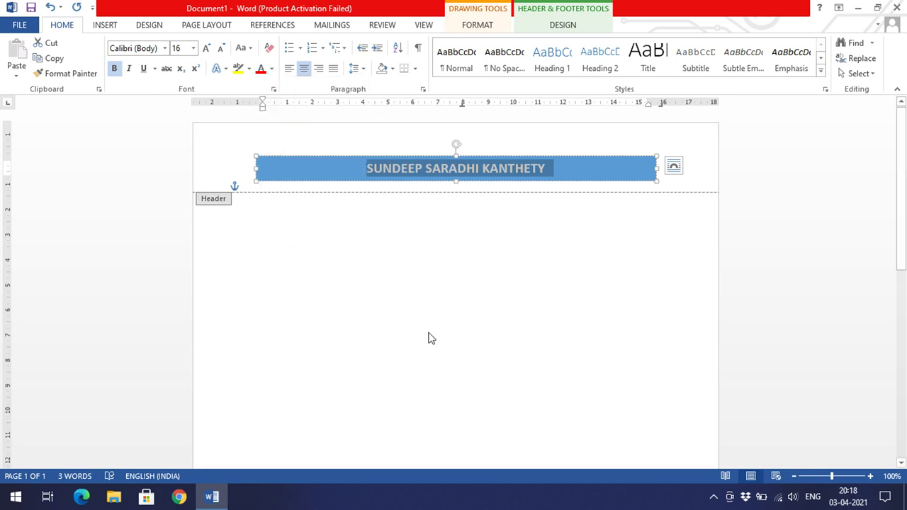
double_click(397, 324)
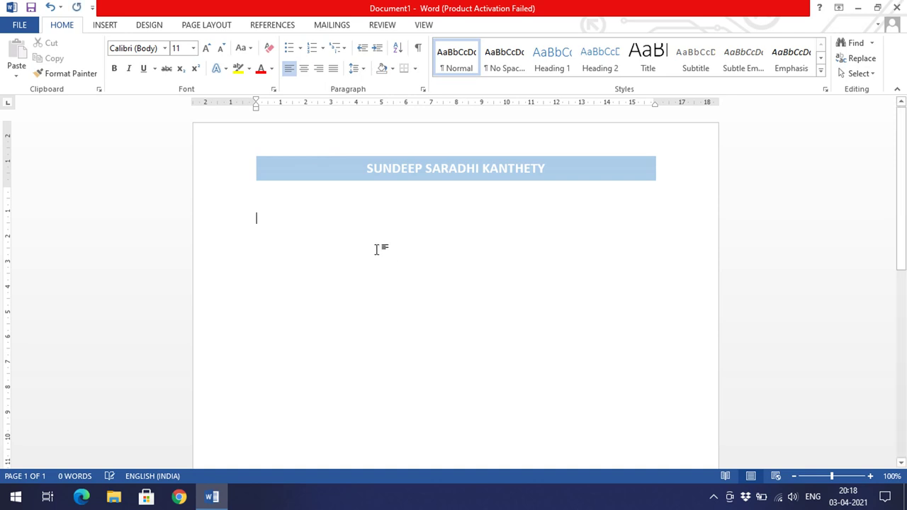
Add empty lines in the body until the document spans three pages.
scroll(387, 252, "down", 10)
scroll(382, 278, "up", 10)
key("Return")
key("Return")
key("Return")
key("Return")
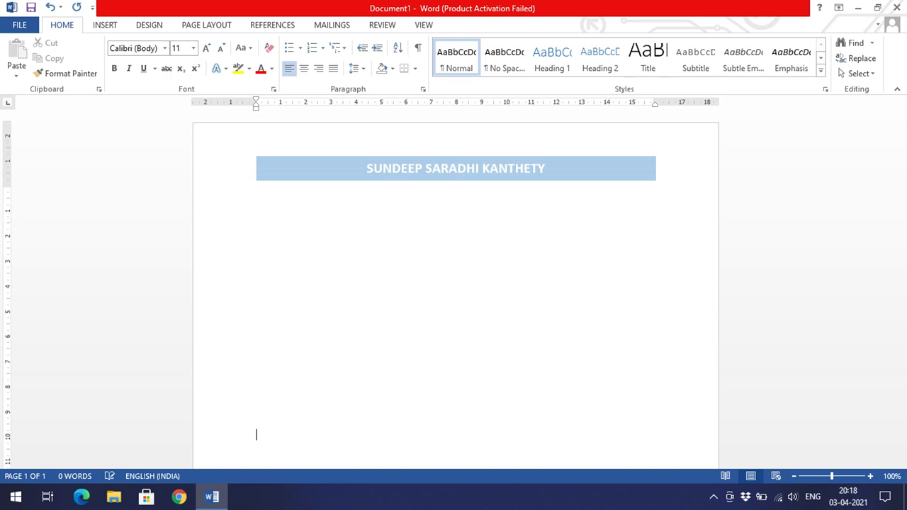
key("Return")
key("Return")
key("Return")
key("Return")
key("Return")
key("Return")
key("Return")
key("Return")
key("Return")
key("Return")
key("Return")
key("Return")
key("Return")
key("Return")
key("Return")
key("Return")
key("Return")
key("Return")
key("Return")
key("Return")
key("Return")
key("Return")
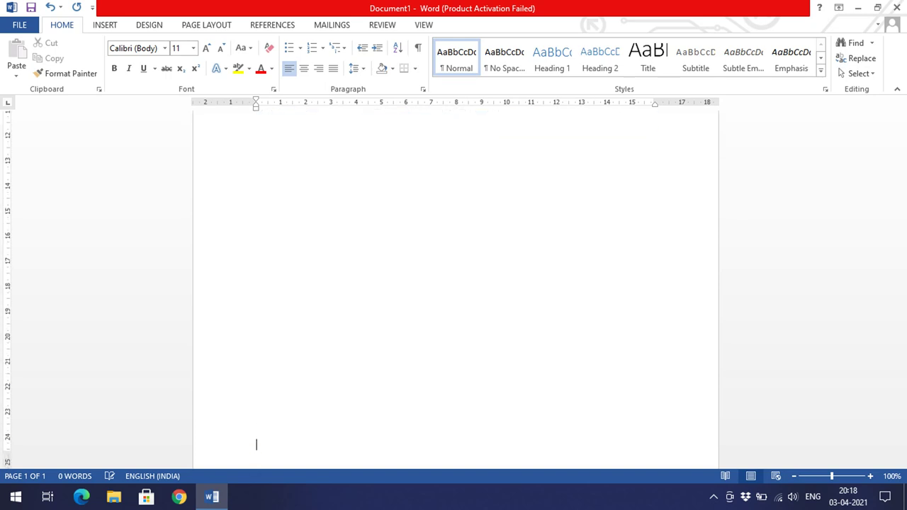
key("Return")
scroll(382, 272, "down", 3)
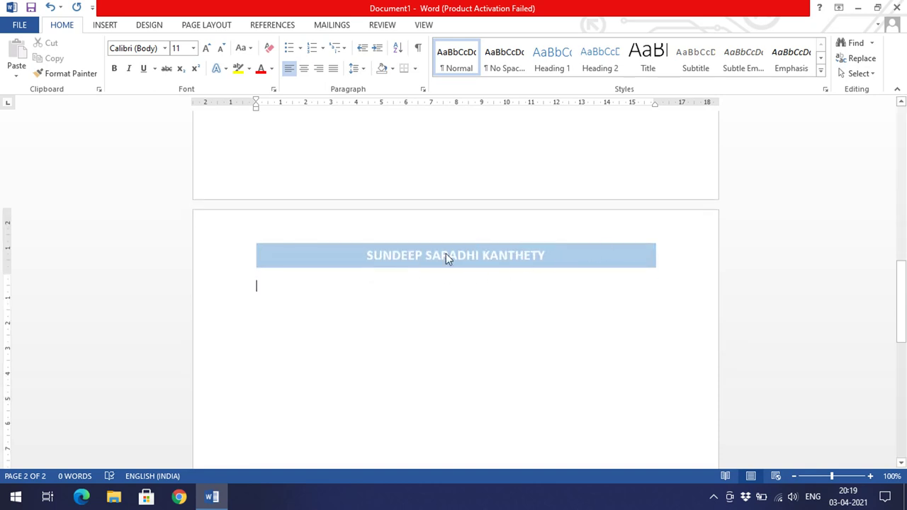
key("Return")
key("Return")
key("Return")
key("Return")
key("Return")
key("Return")
key("Return")
key("Return")
key("Return")
key("Return")
key("Return")
key("Return")
key("Return")
key("Return")
key("Return")
key("Return")
key("Return")
key("Return")
key("Return")
key("Return")
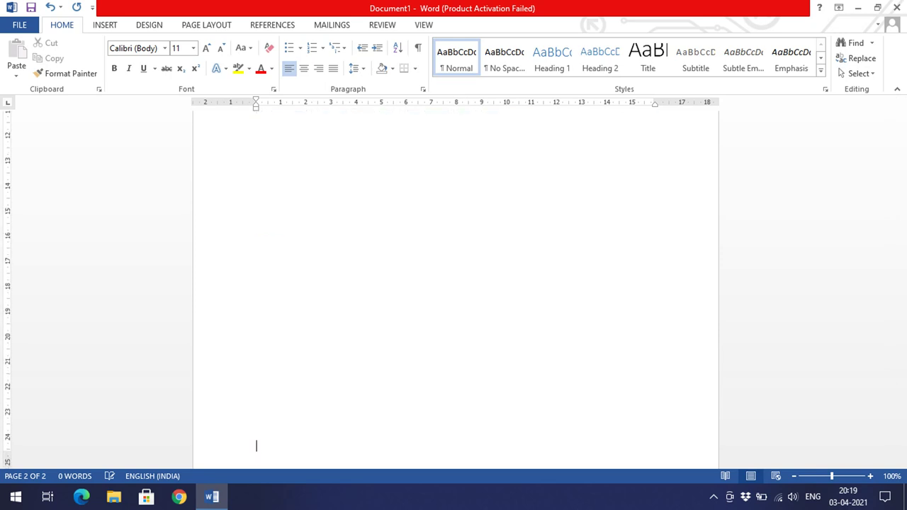
key("Return")
scroll(815, 263, "up", 18)
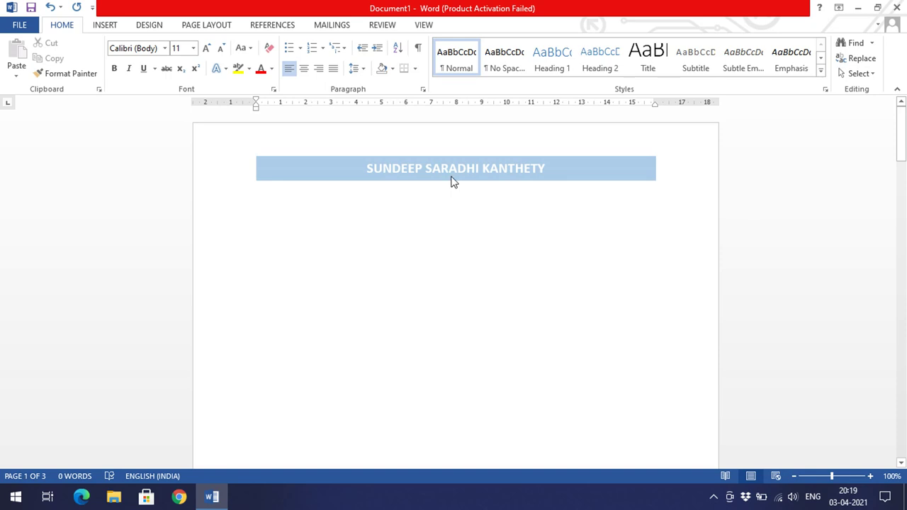
Edit the header and delete the blue Banded name header.
left_click(112, 28)
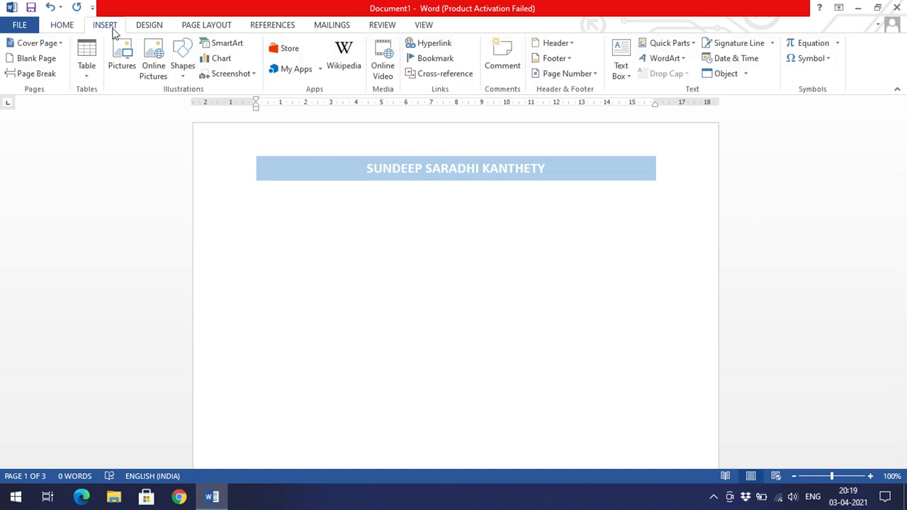
left_click(569, 46)
left_click(595, 368)
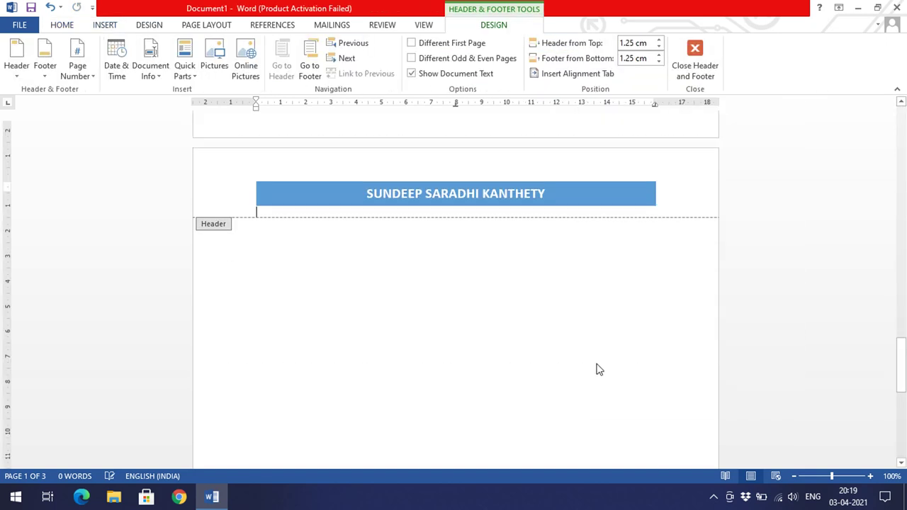
left_click(327, 178)
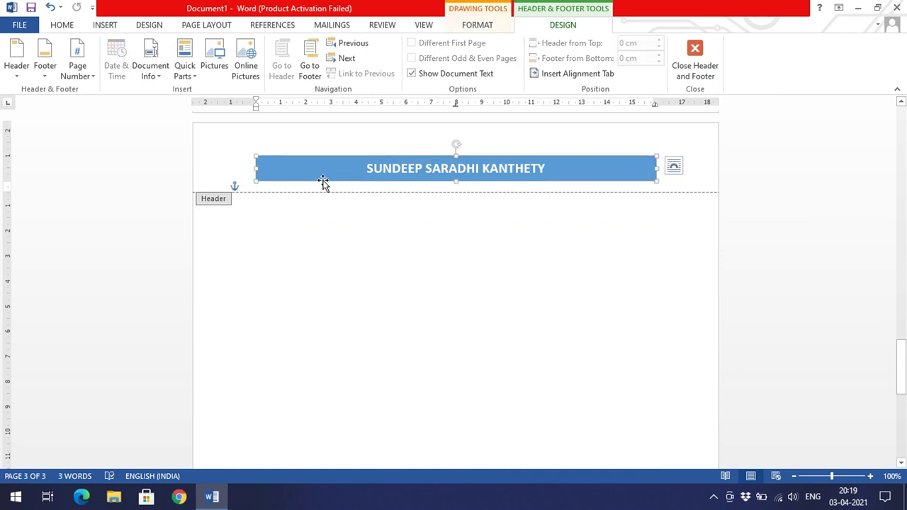
key("Delete")
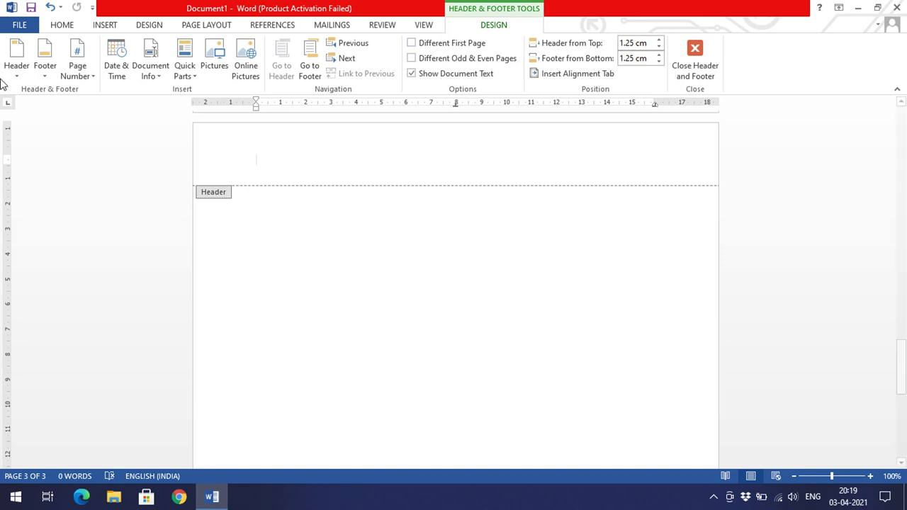
Insert the Blank (Three Columns) header with three placeholder spots.
left_click(110, 29)
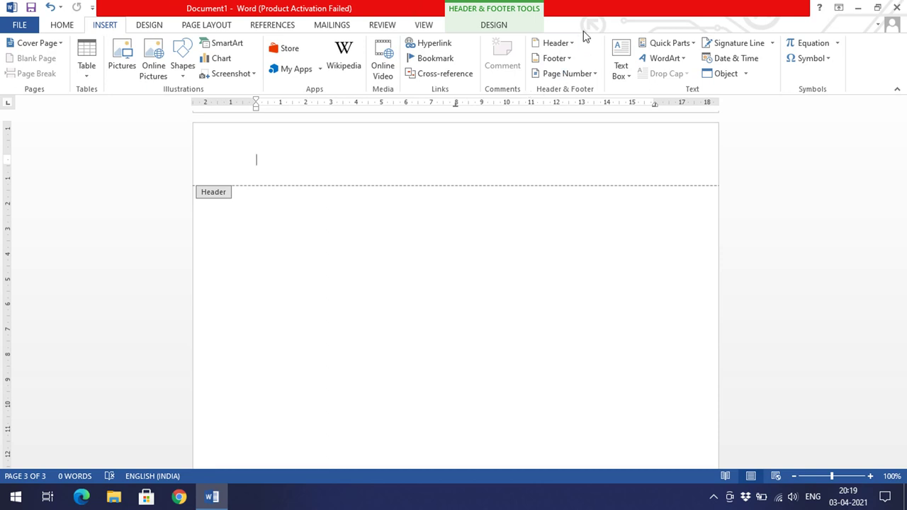
left_click(571, 47)
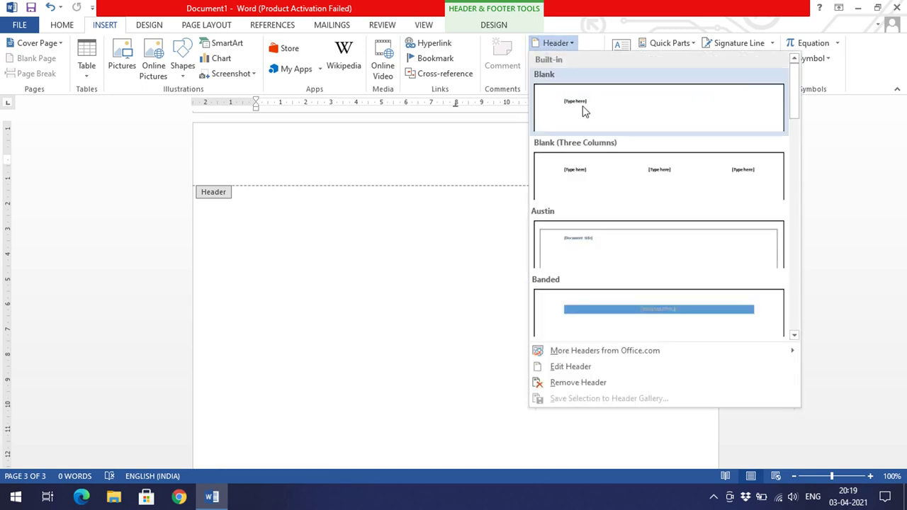
left_click(616, 197)
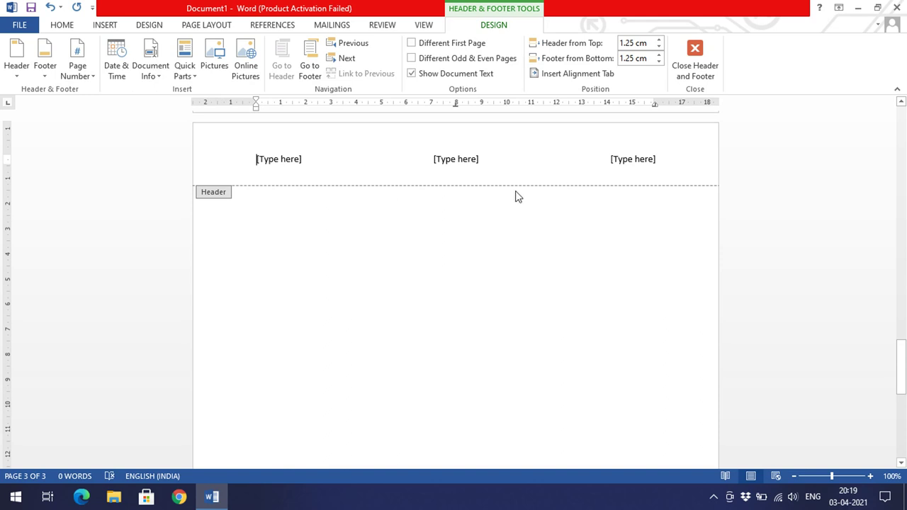
left_click(105, 26)
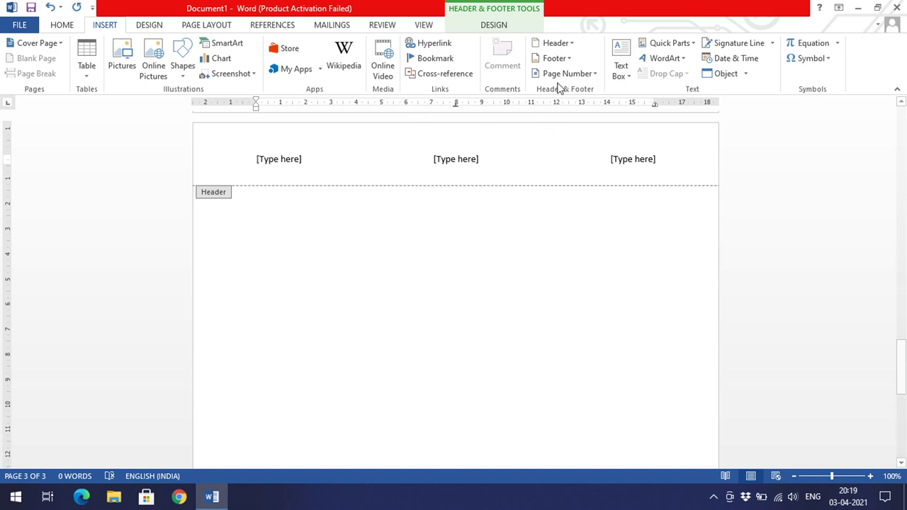
Try the Austin header, then apply Banded and return to the page body.
left_click(569, 51)
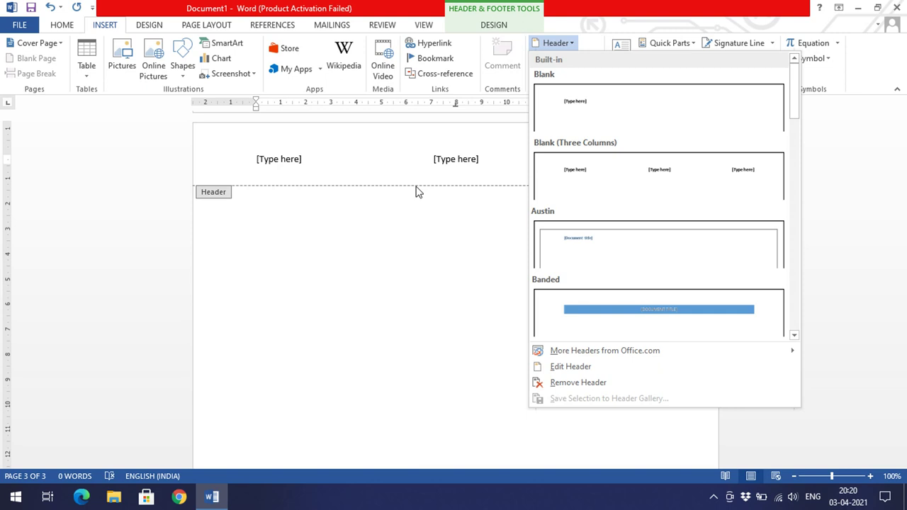
left_click(575, 255)
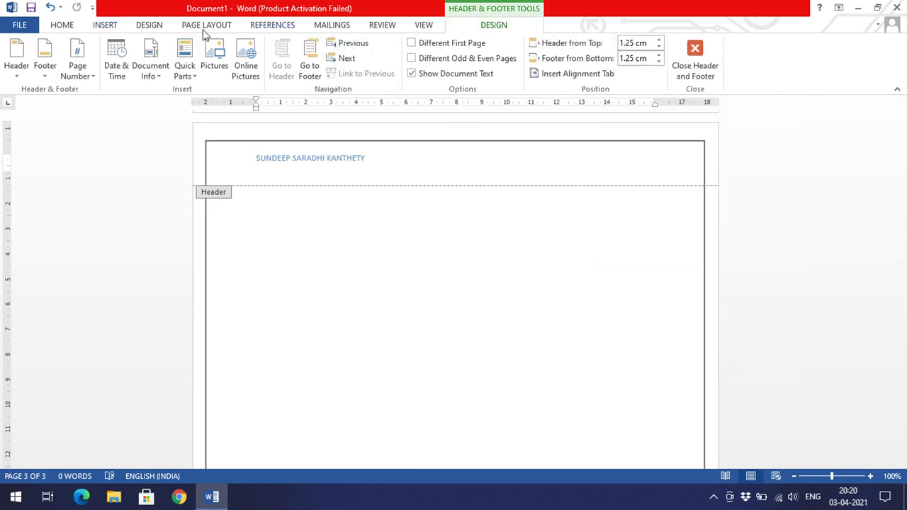
left_click(115, 27)
left_click(566, 43)
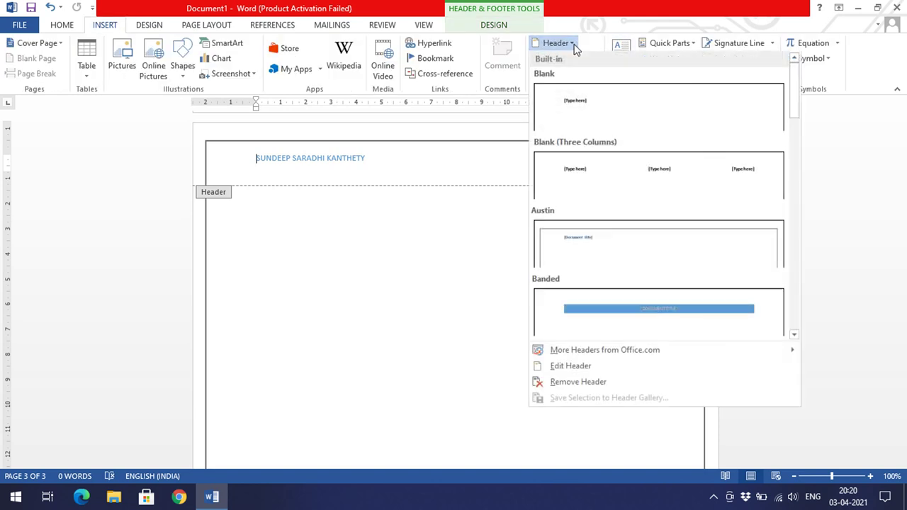
left_click(585, 333)
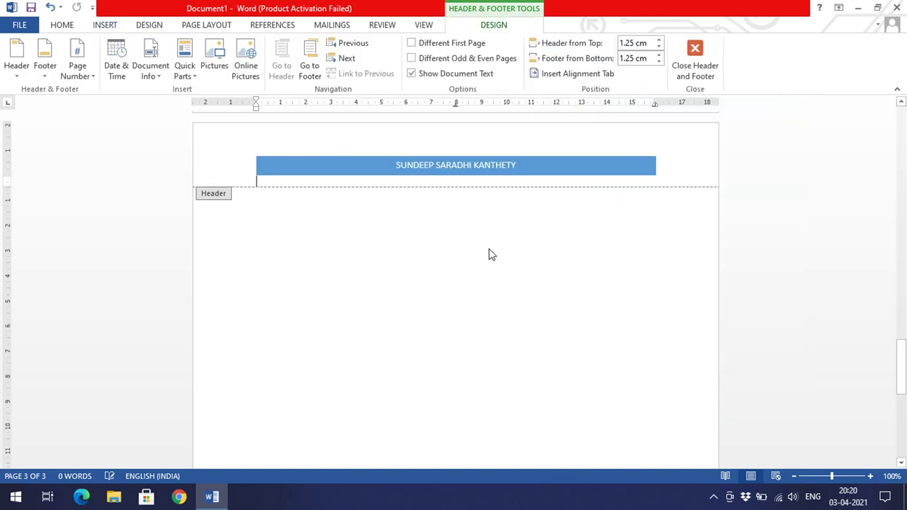
double_click(453, 274)
Apply the Austin footer with bordered frame and pg. number, then exit footer editing.
scroll(452, 272, "down", 10)
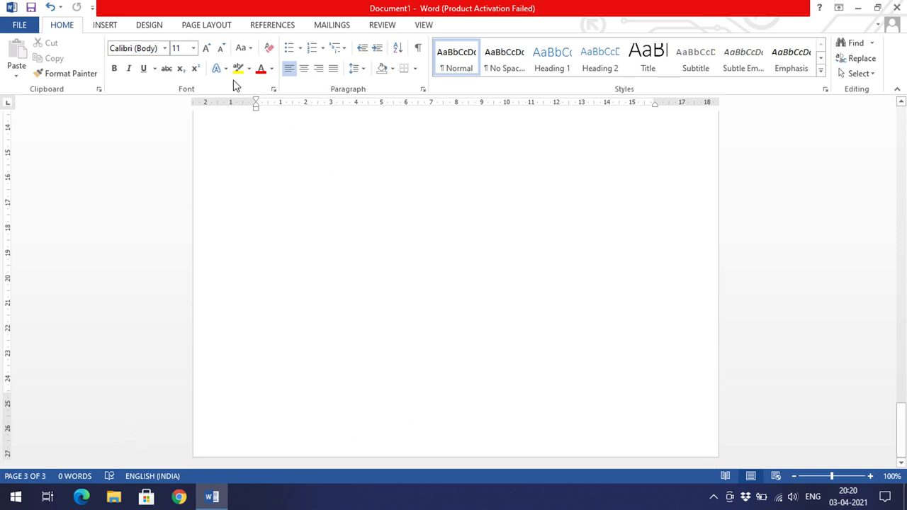
left_click(116, 34)
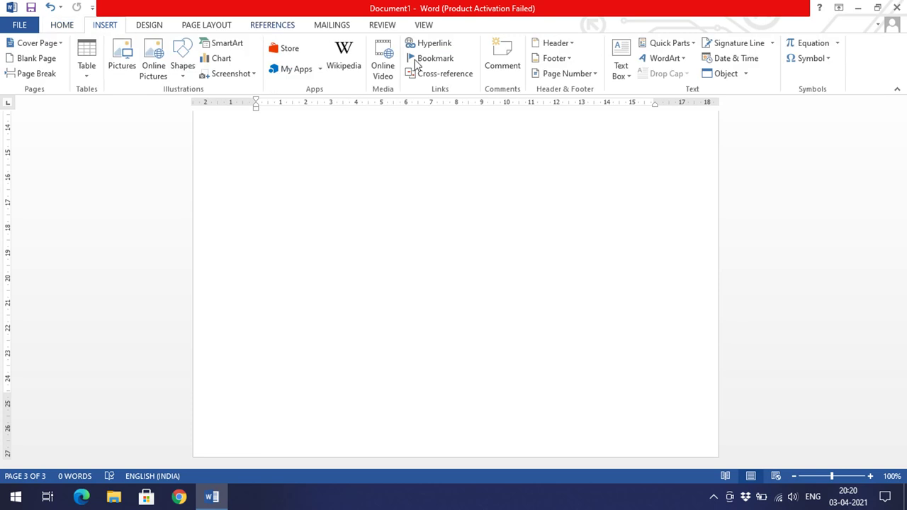
left_click(573, 59)
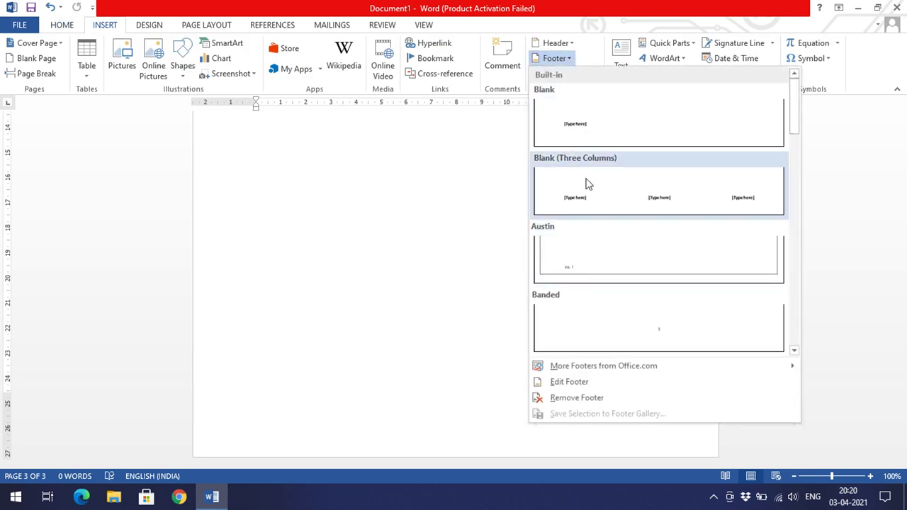
left_click(604, 265)
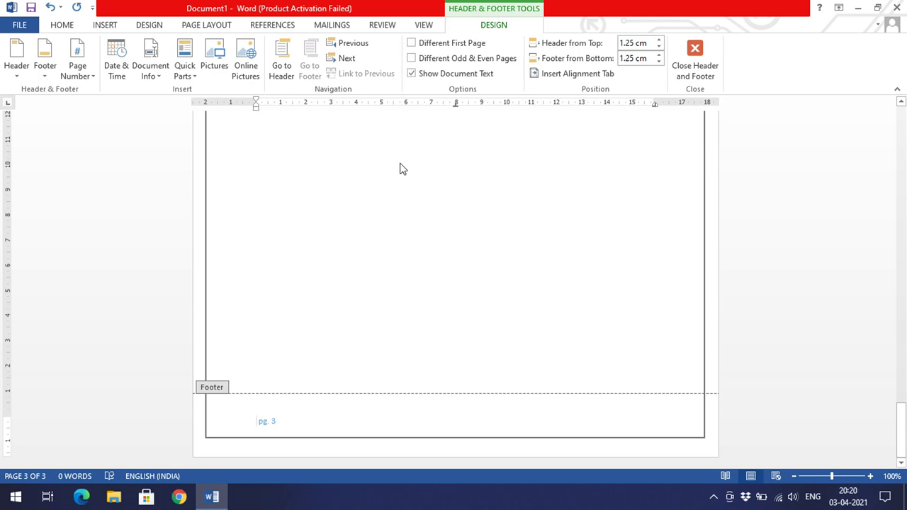
double_click(379, 245)
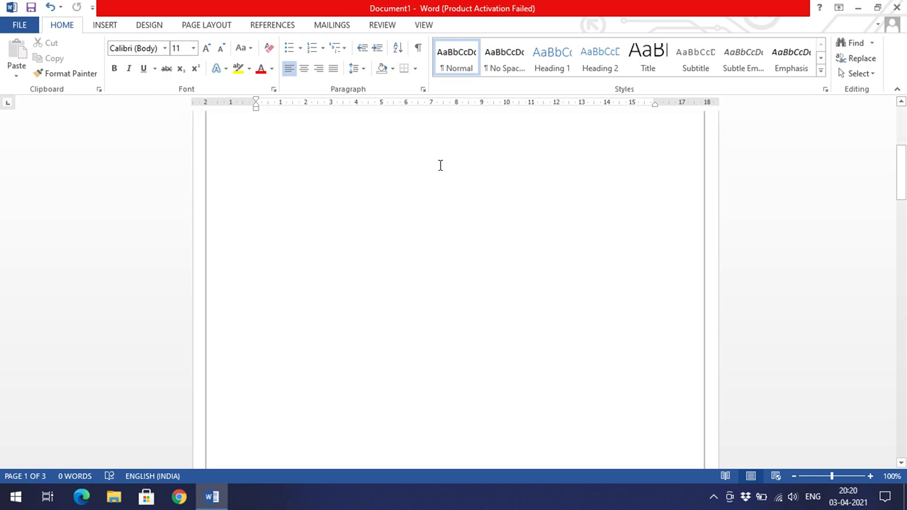
Check the page 1 and page 2 footers showing pg. 1 and pg. 2, then list footer designs.
double_click(399, 294)
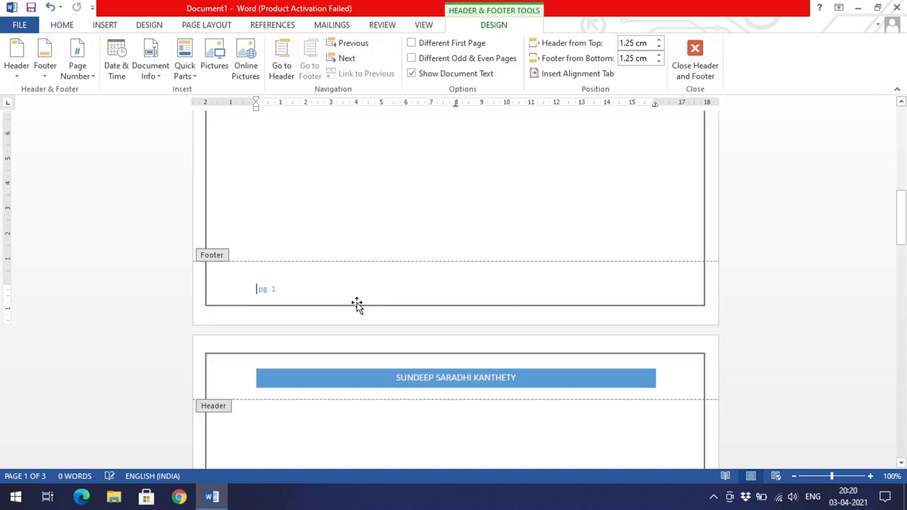
scroll(282, 304, "down", 5)
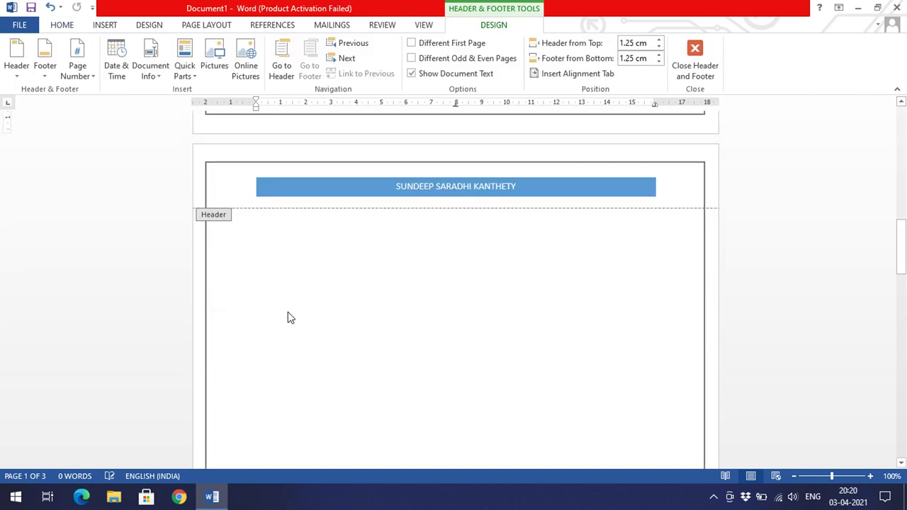
double_click(293, 312)
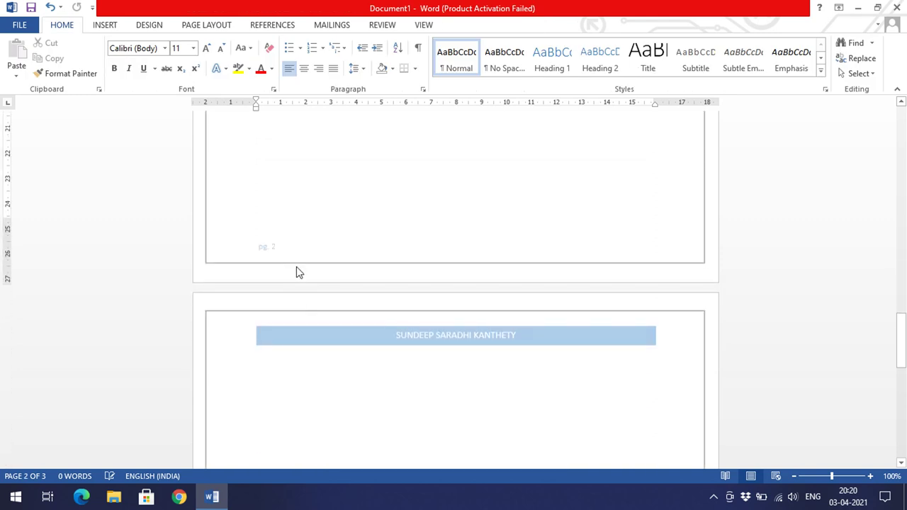
double_click(287, 253)
double_click(318, 209)
left_click(114, 26)
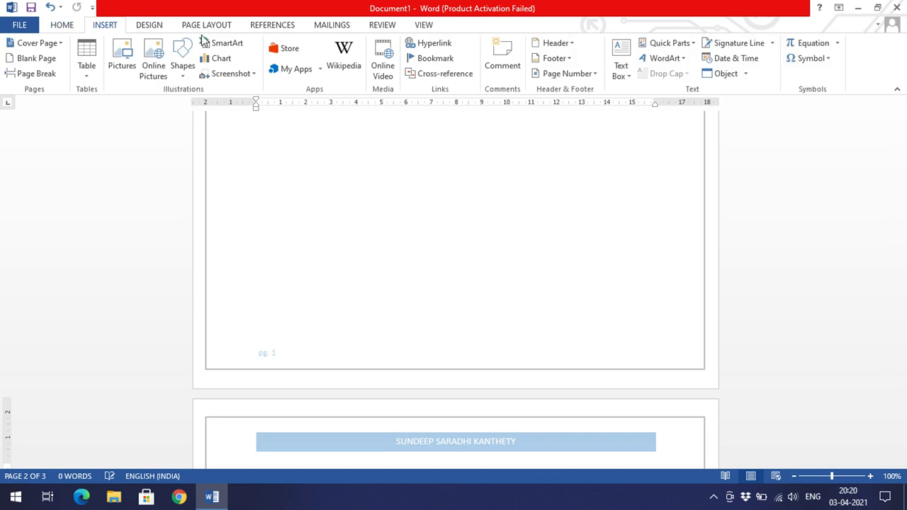
left_click(566, 61)
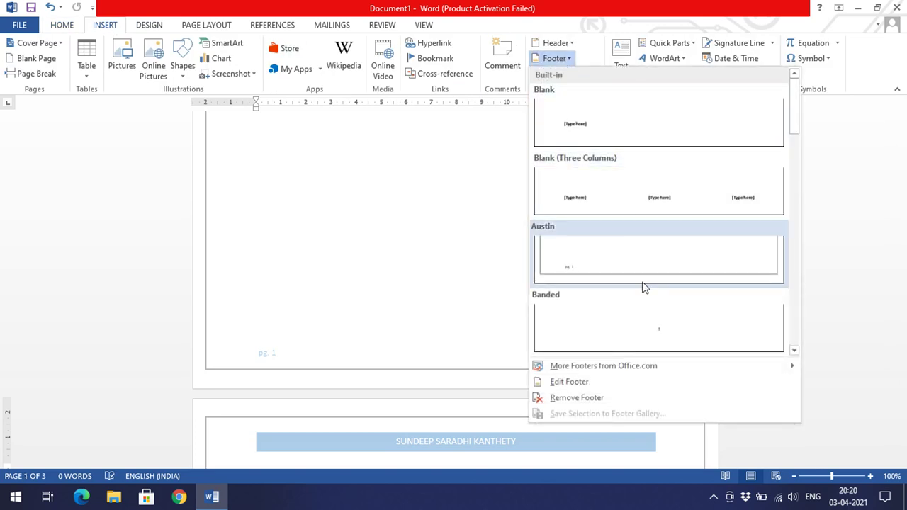
Use the Blank footer reading 'An Educational YouTube Channel for Self Learning', centred, enlarged and bold.
left_click(632, 142)
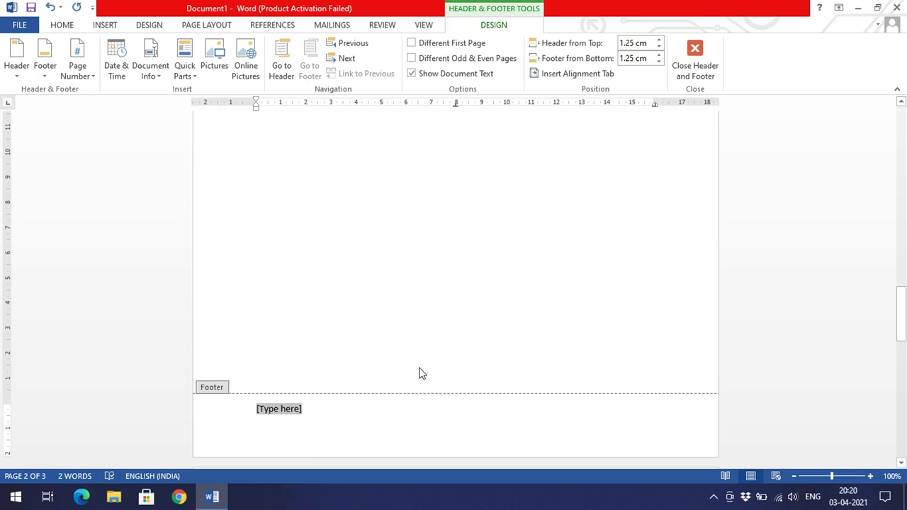
type("an")
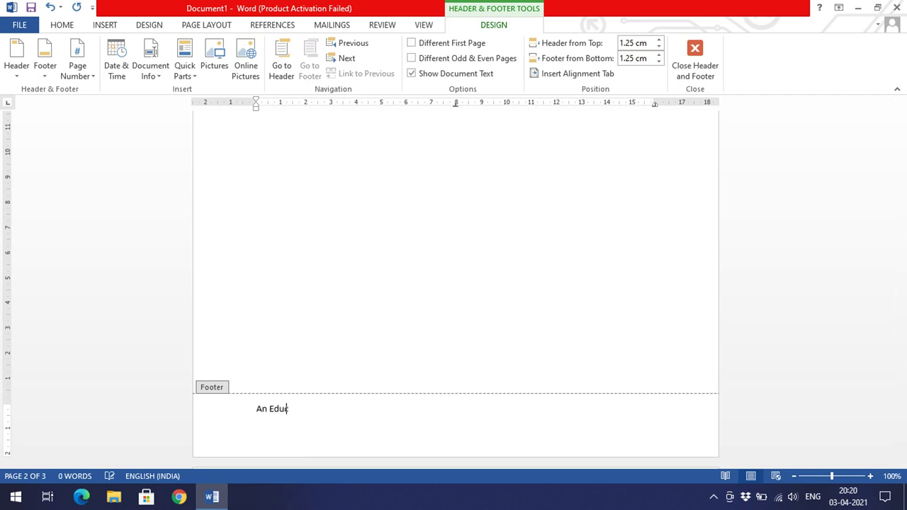
type(" Educational YouTube Channel for Self Learning")
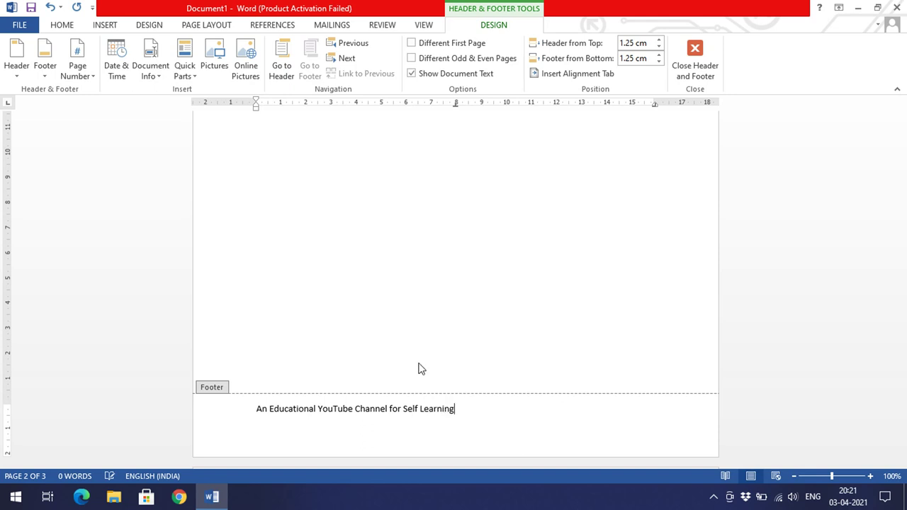
key("ctrl+a")
key("ctrl+e")
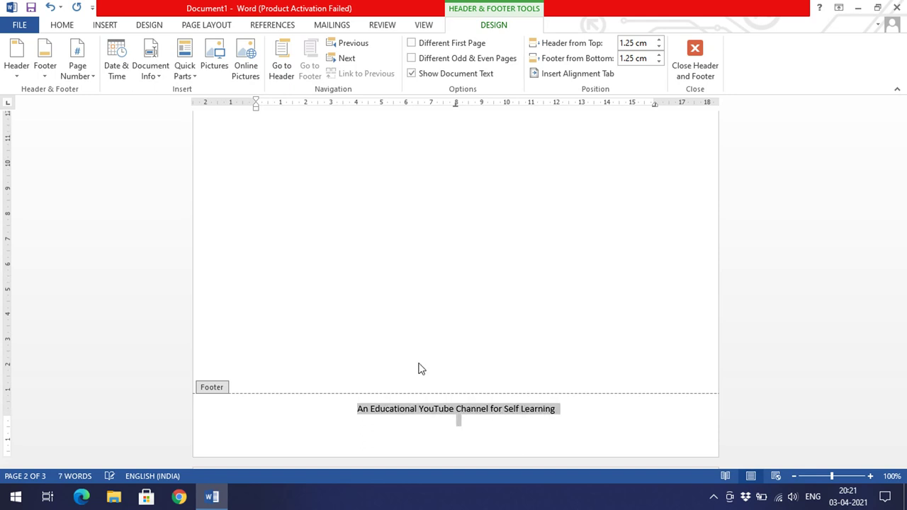
key("ctrl+shift+period")
key("ctrl+shift+period")
key("ctrl+shift+period")
key("ctrl+shift+comma")
key("ctrl+b")
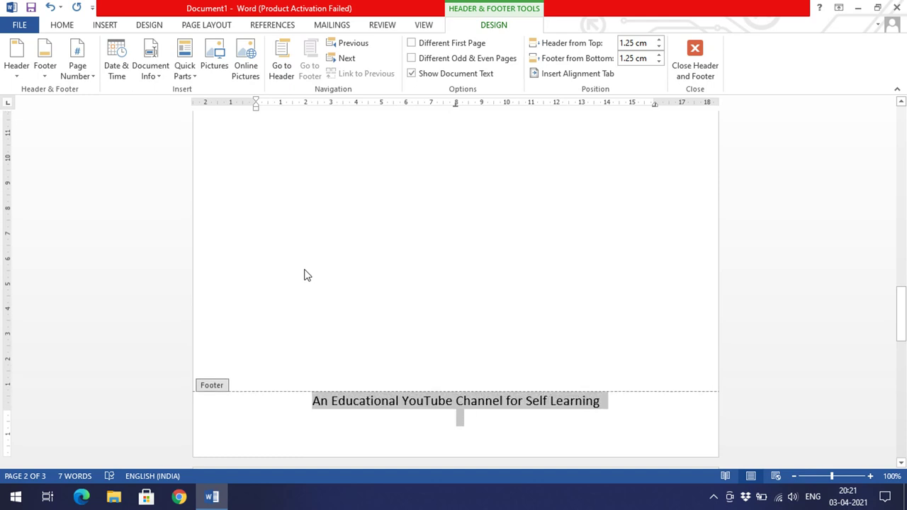
Close footer editing and scroll through the pages to confirm header and footer on each.
double_click(296, 269)
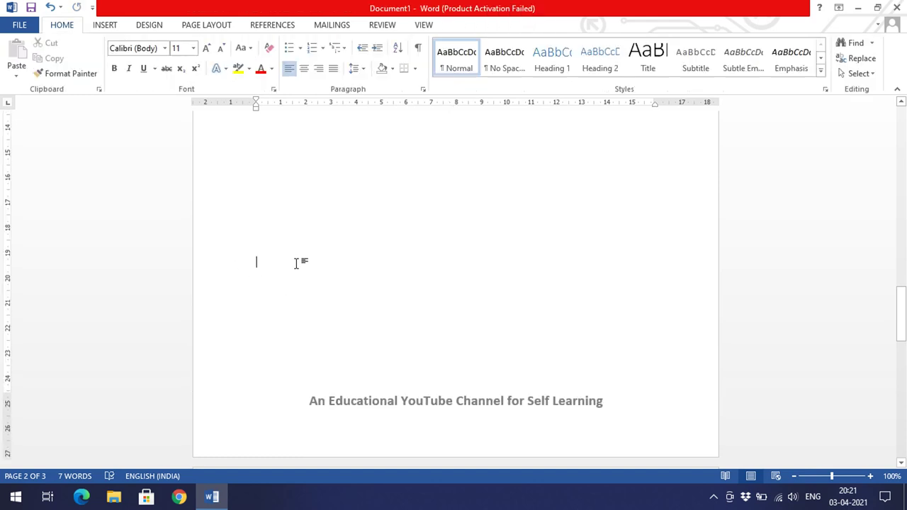
scroll(418, 316, "down", 4)
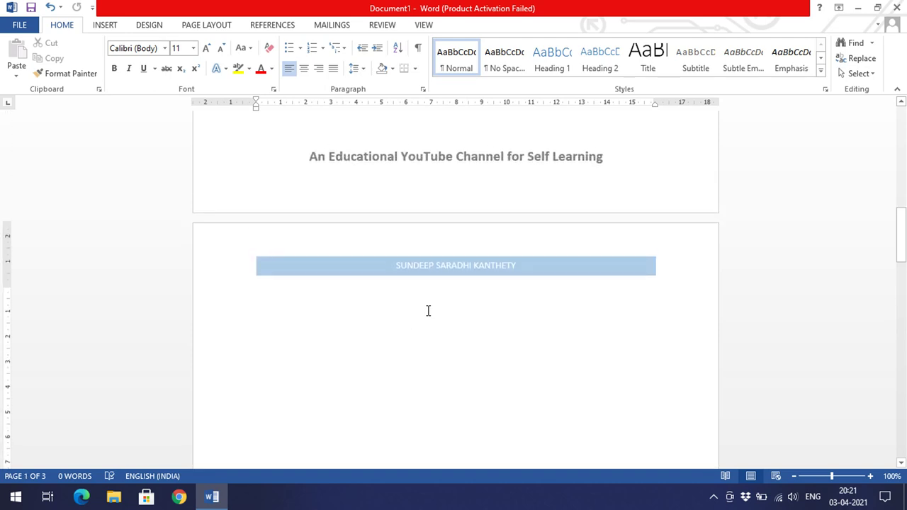
scroll(428, 310, "up", 8)
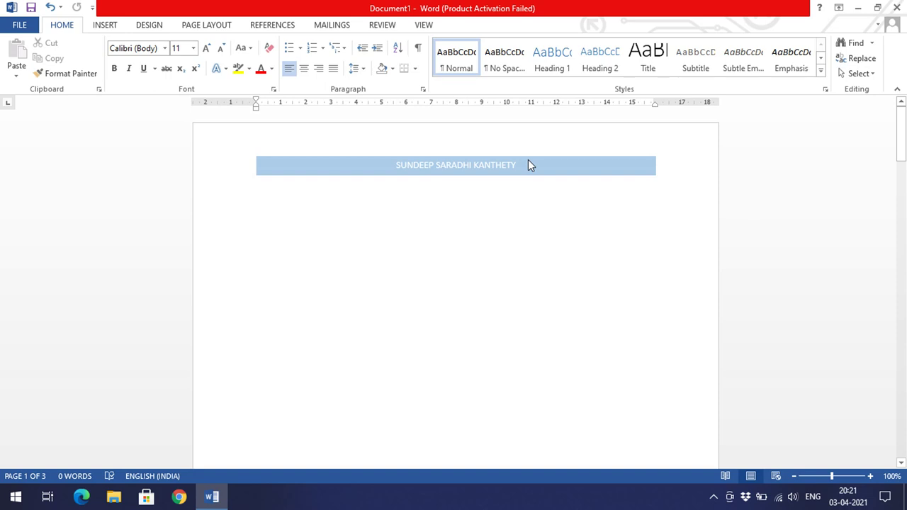
scroll(528, 165, "down", 10)
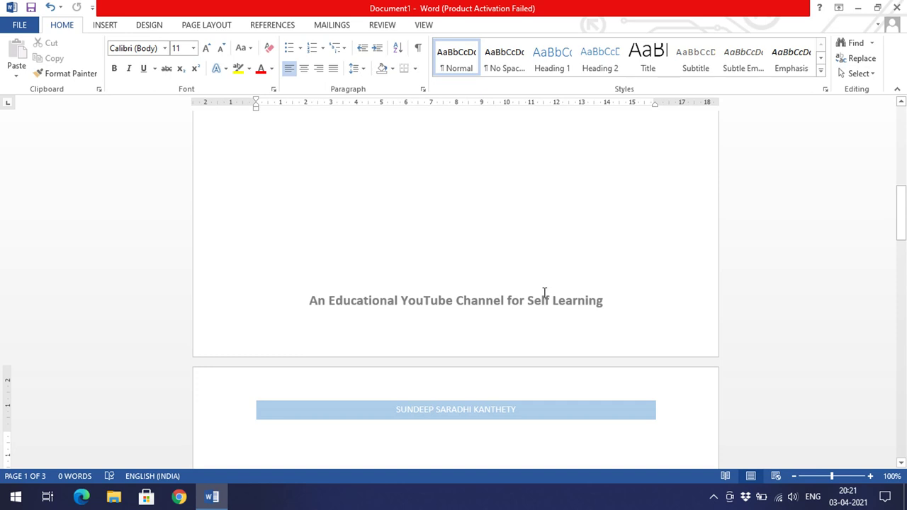
scroll(544, 292, "down", 5)
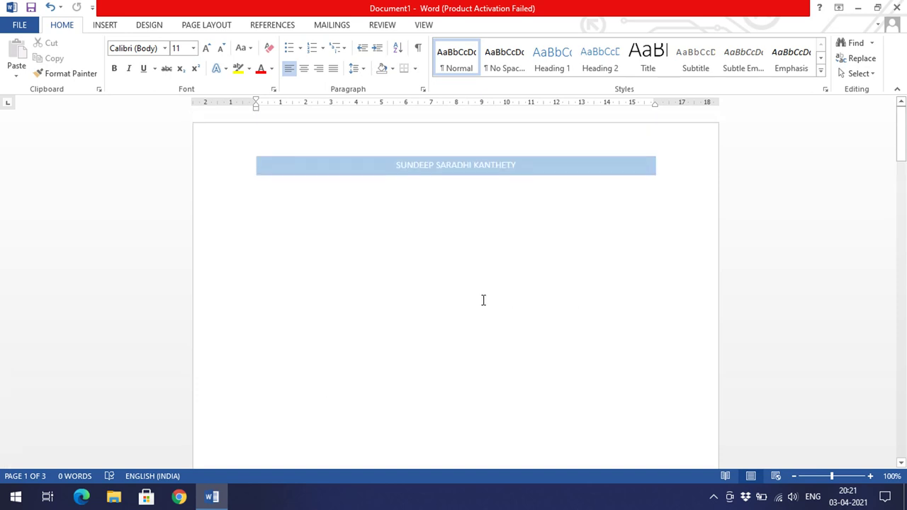
left_click(105, 26)
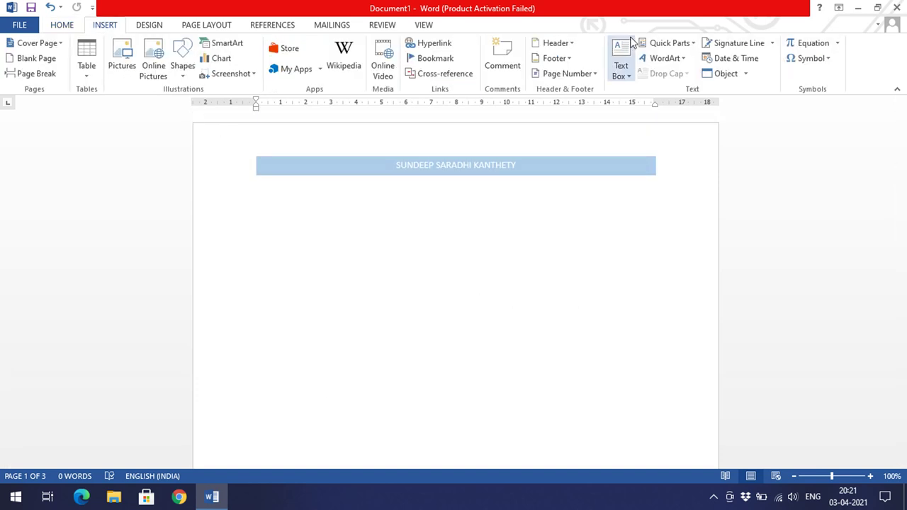
Add an Accent Bar 1 page number at the top of the page, showing '2 | Page' on page 2.
left_click(569, 59)
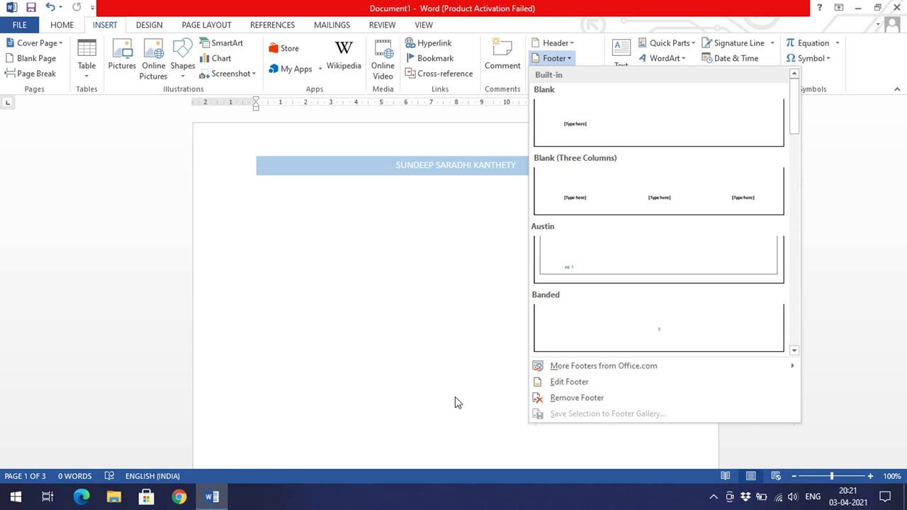
left_click(436, 301)
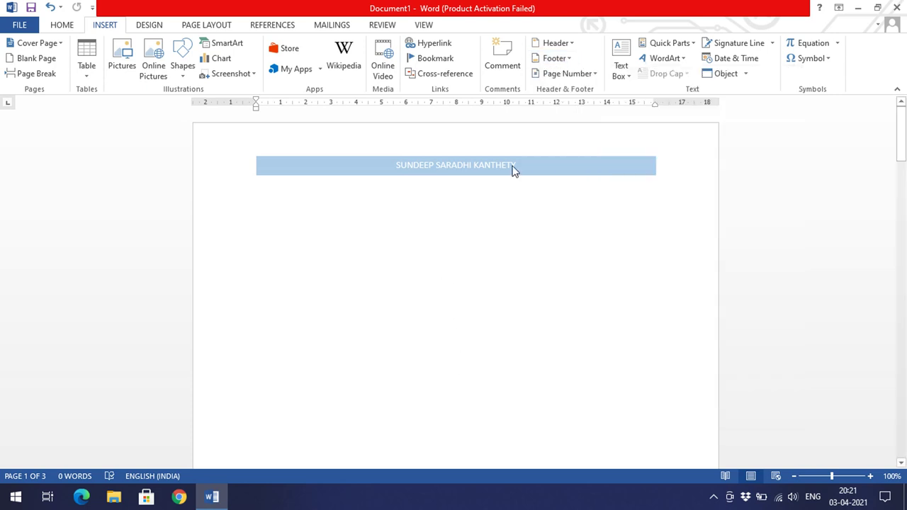
left_click(576, 75)
mouse_move(582, 94)
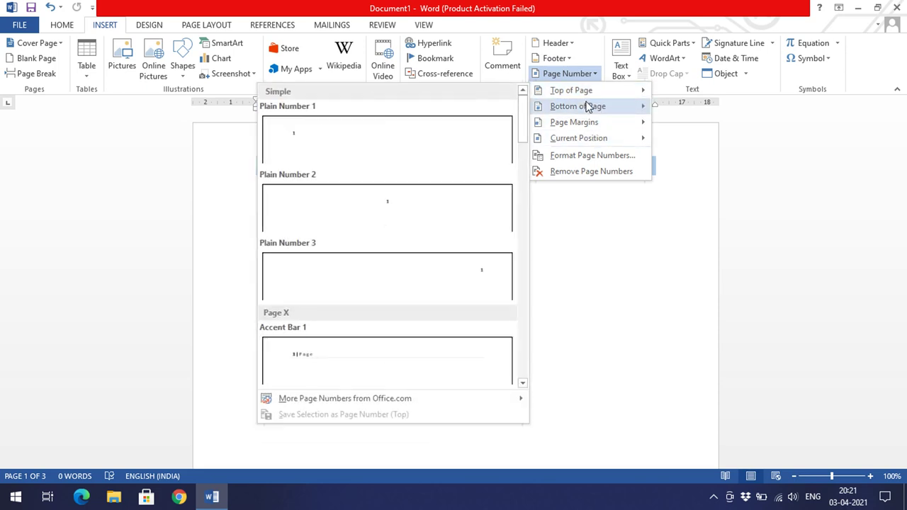
mouse_move(592, 125)
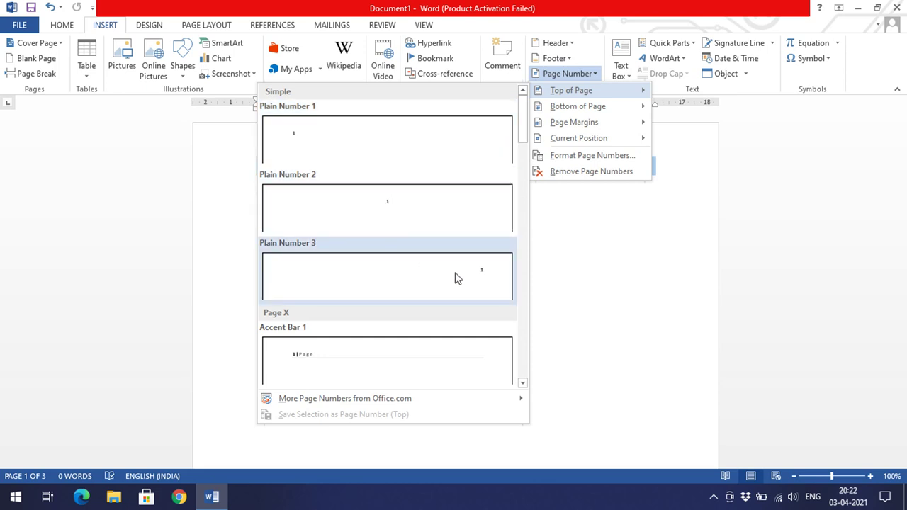
left_click(355, 370)
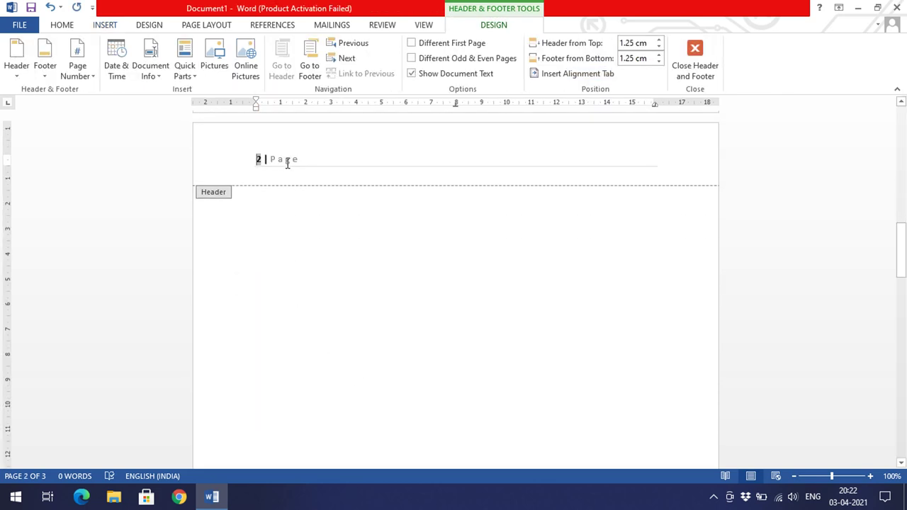
Leave header editing and scroll back up to the body of page 1.
double_click(310, 252)
scroll(347, 303, "up", 10)
scroll(345, 305, "up", 3)
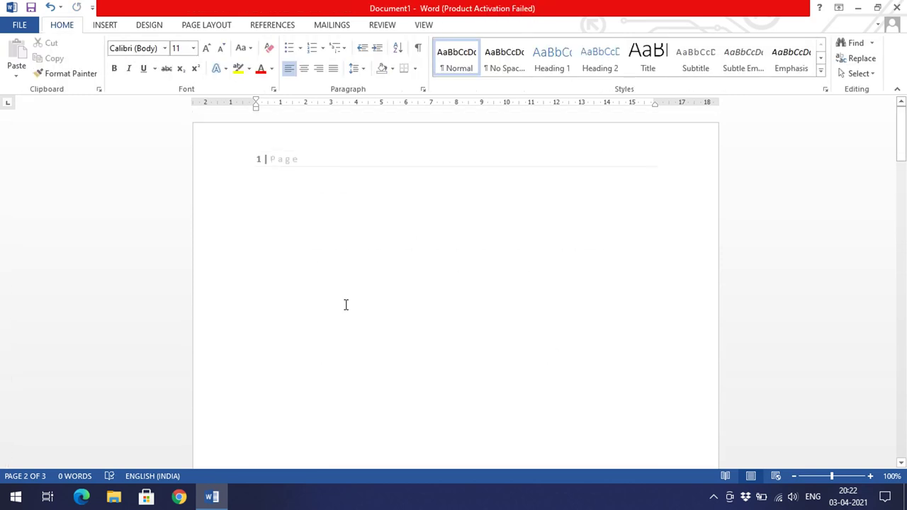
double_click(317, 151)
double_click(348, 229)
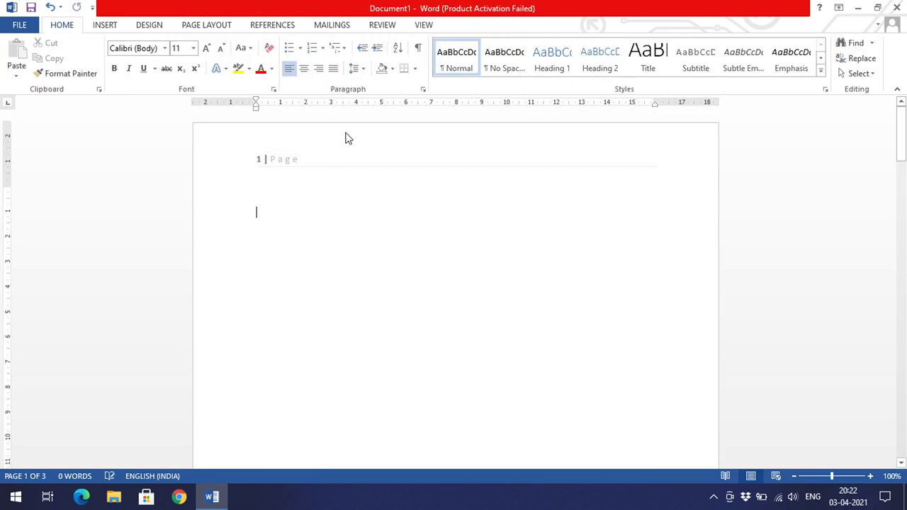
Insert an Accent Bar 1 page number at the bottom of the page, reading '1 | Page'.
left_click(113, 27)
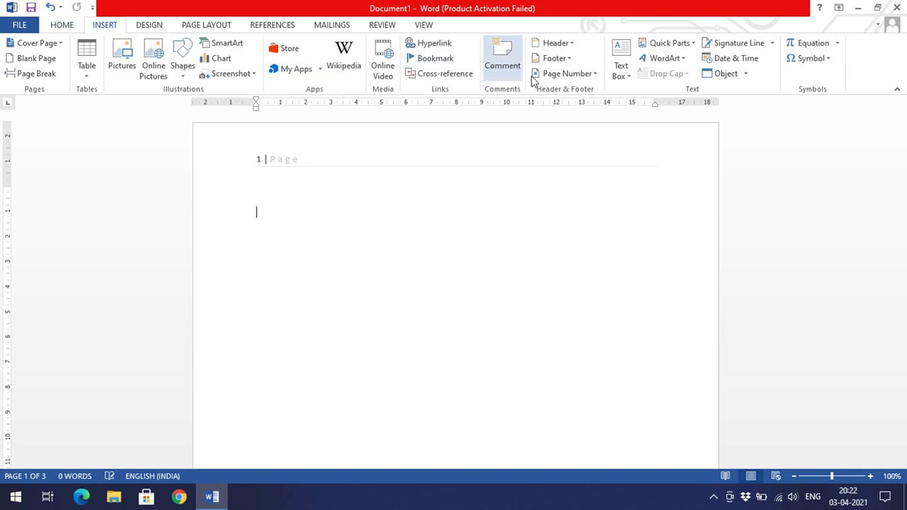
left_click(567, 74)
mouse_move(599, 107)
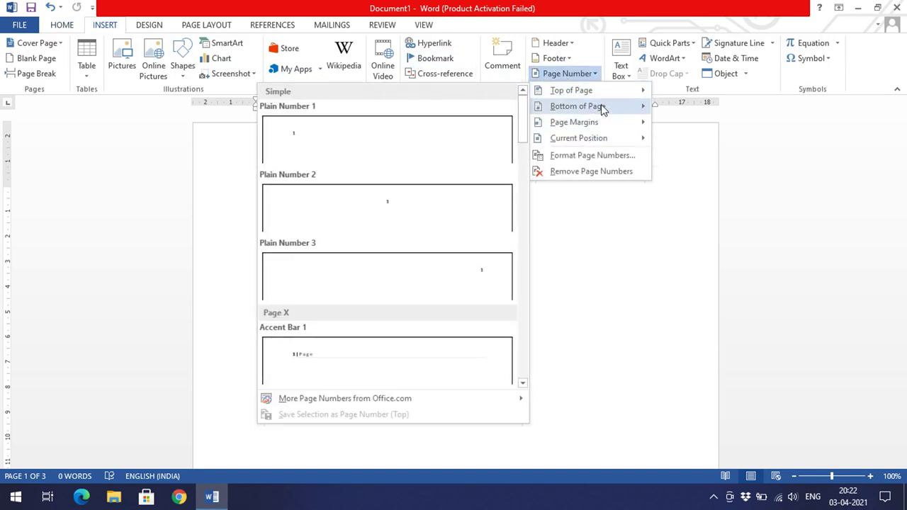
left_click(621, 313)
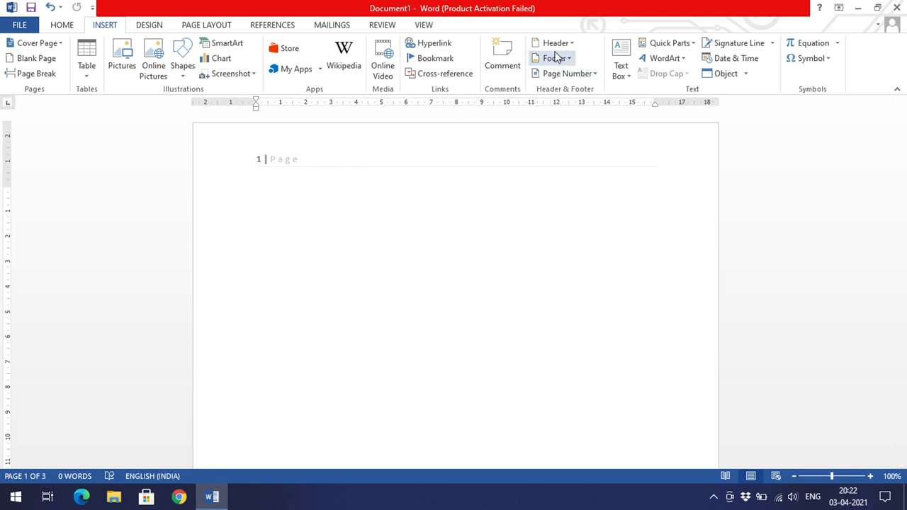
left_click(578, 75)
mouse_move(582, 111)
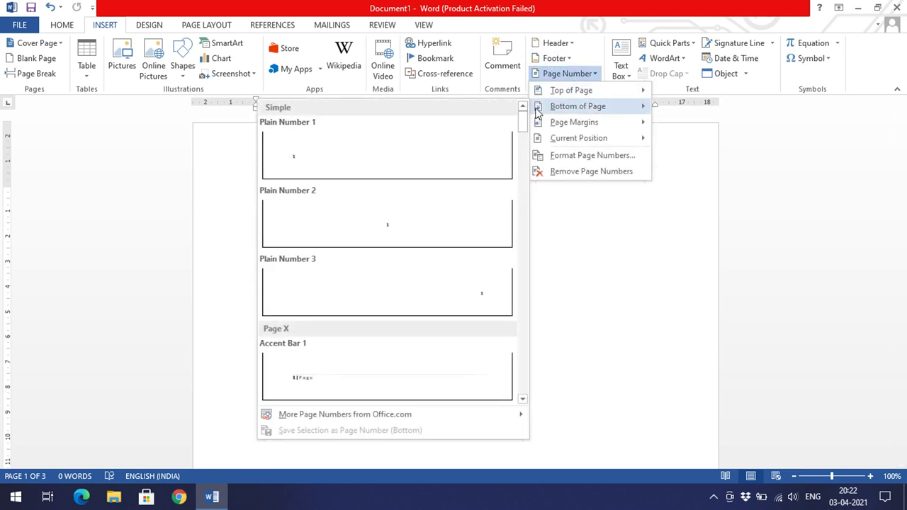
left_click(381, 359)
scroll(368, 365, "down", 2)
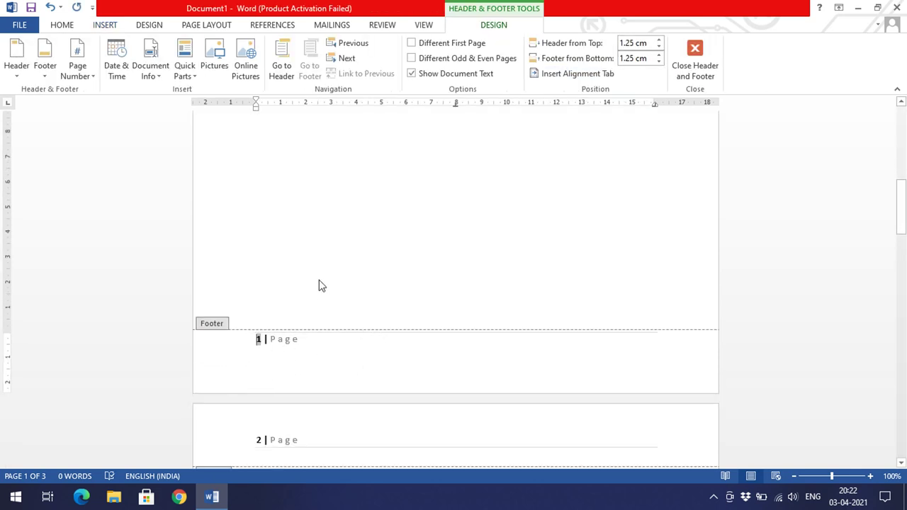
Add an 'Accent Bar, Left' page margin number reading 'Page | 1'.
left_click(105, 26)
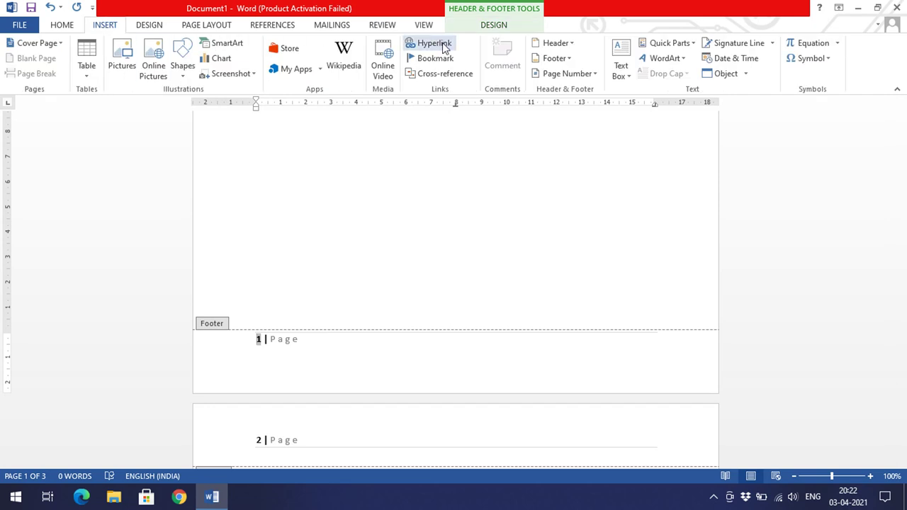
left_click(556, 59)
left_click(558, 61)
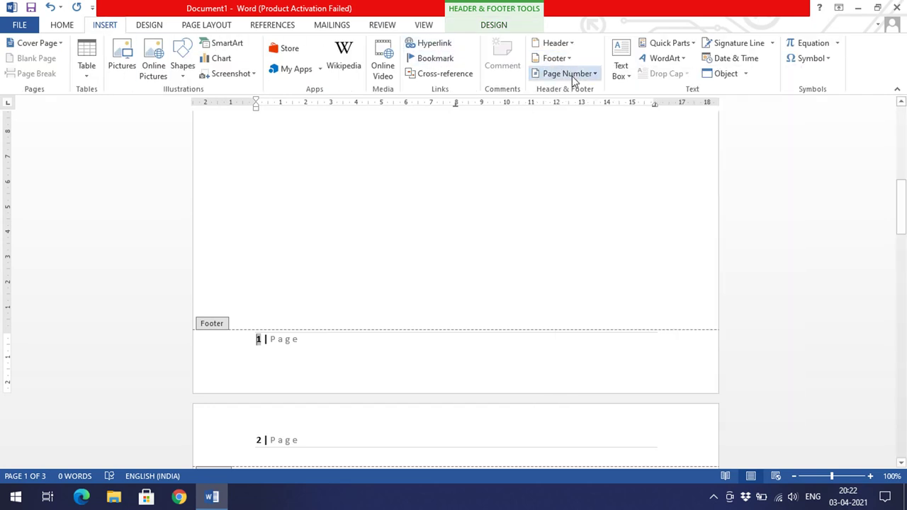
left_click(571, 73)
mouse_move(585, 126)
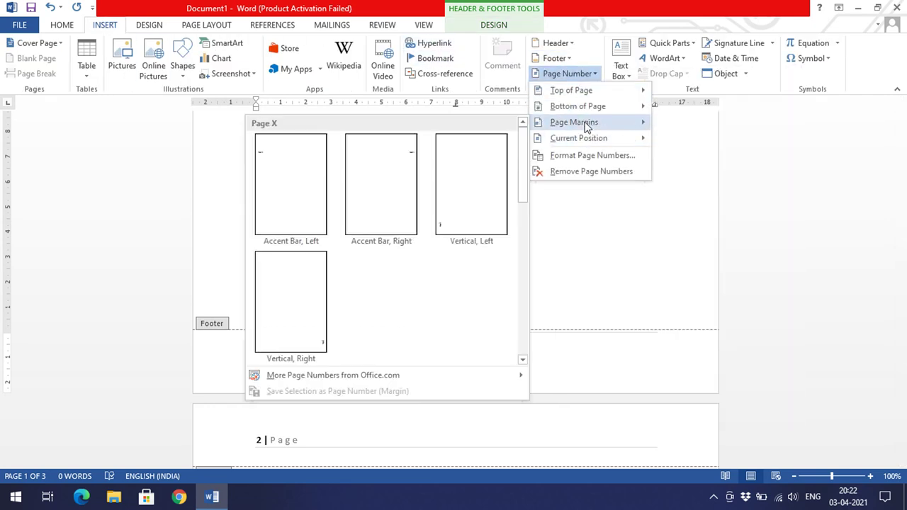
left_click(263, 177)
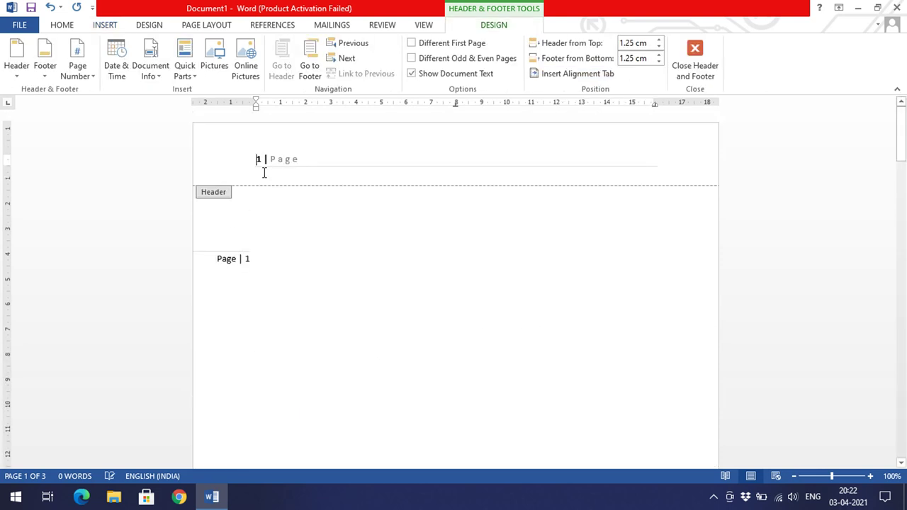
Close header and footer editing and place the cursor back in the body text.
double_click(365, 231)
left_click(239, 260)
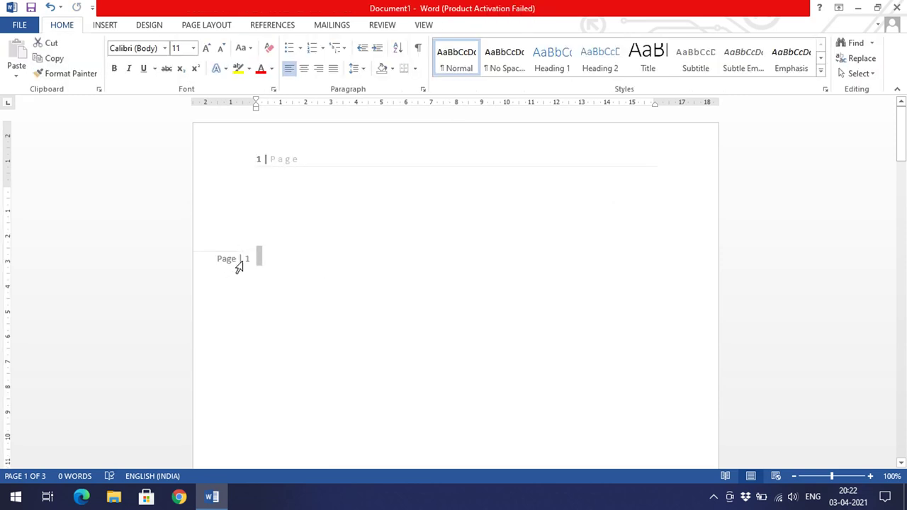
left_click(293, 266)
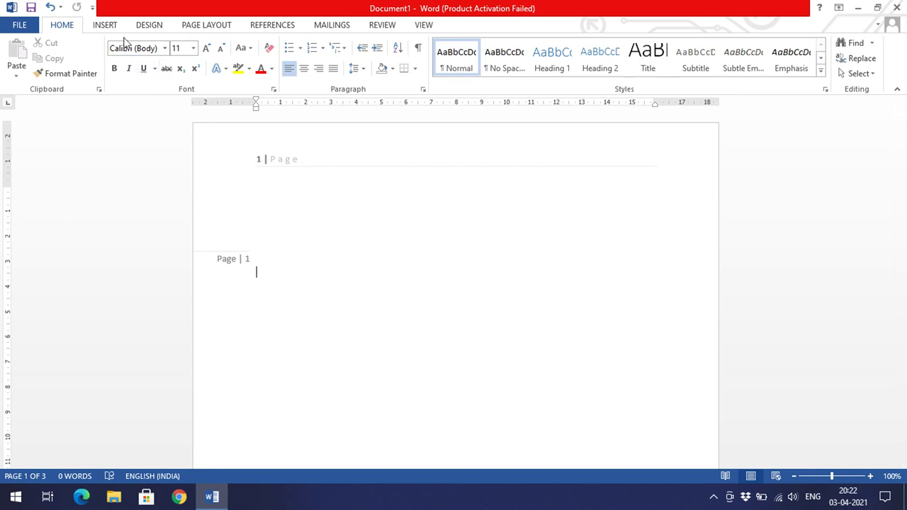
left_click(106, 27)
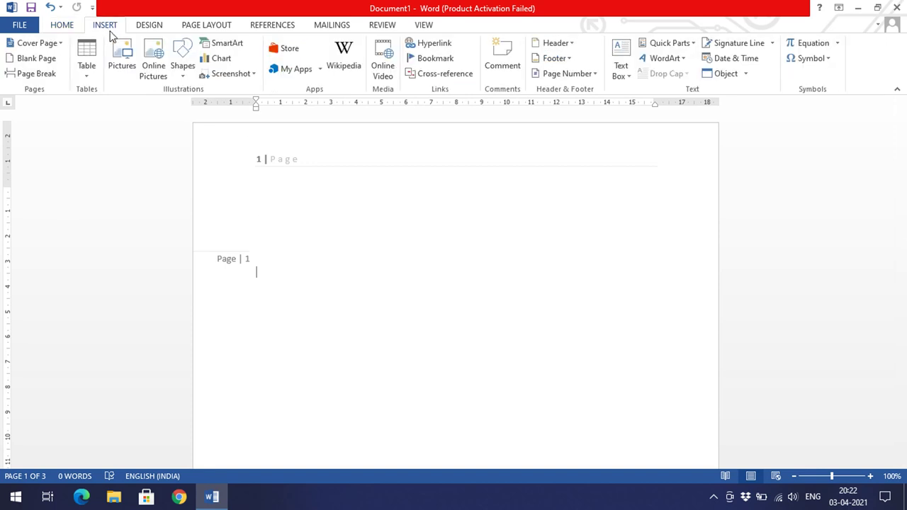
Open the Page Number Format dialog, which shows the '1, 2, 3, ...' format continuing from the previous section.
left_click(569, 73)
mouse_move(597, 121)
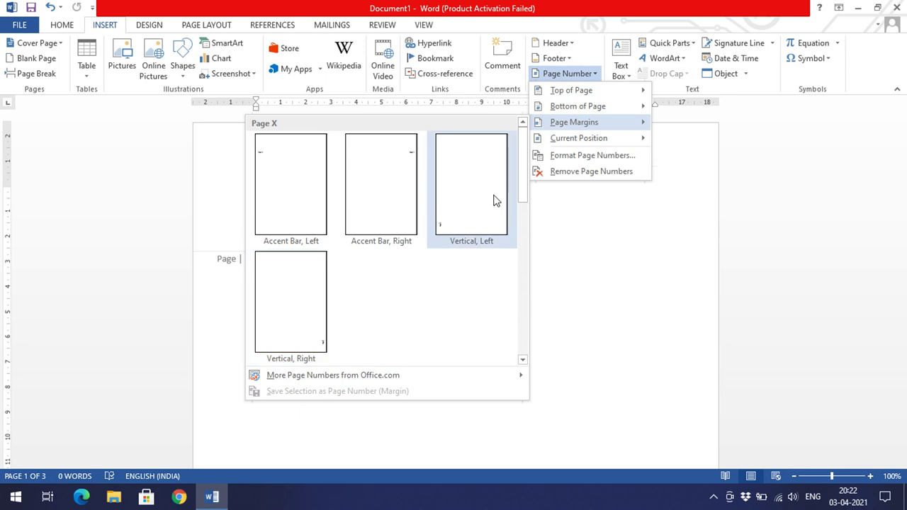
mouse_move(572, 145)
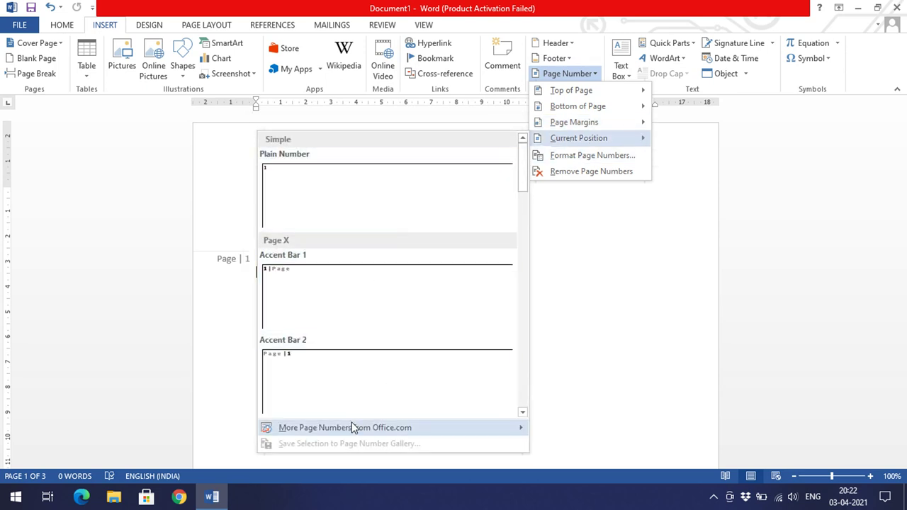
left_click(597, 156)
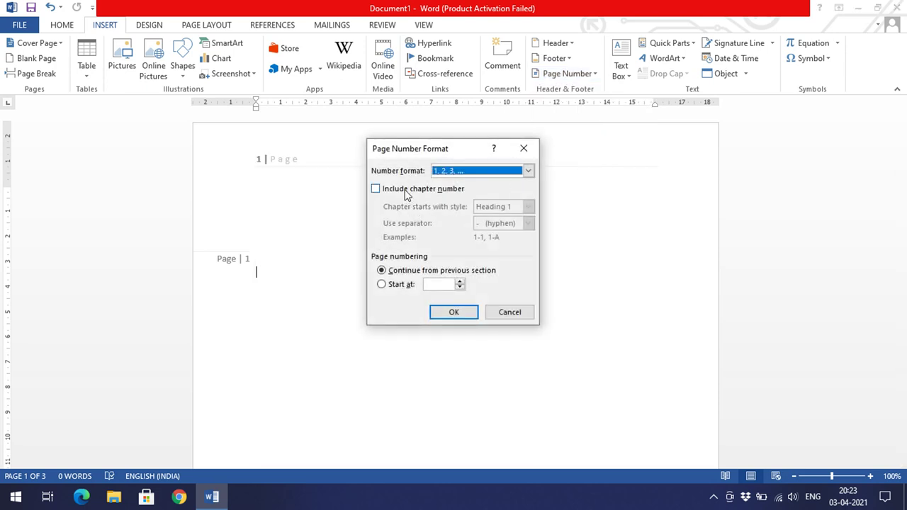
Keep the '1, 2, 3' format and set page numbering to start at 10.
left_click(449, 172)
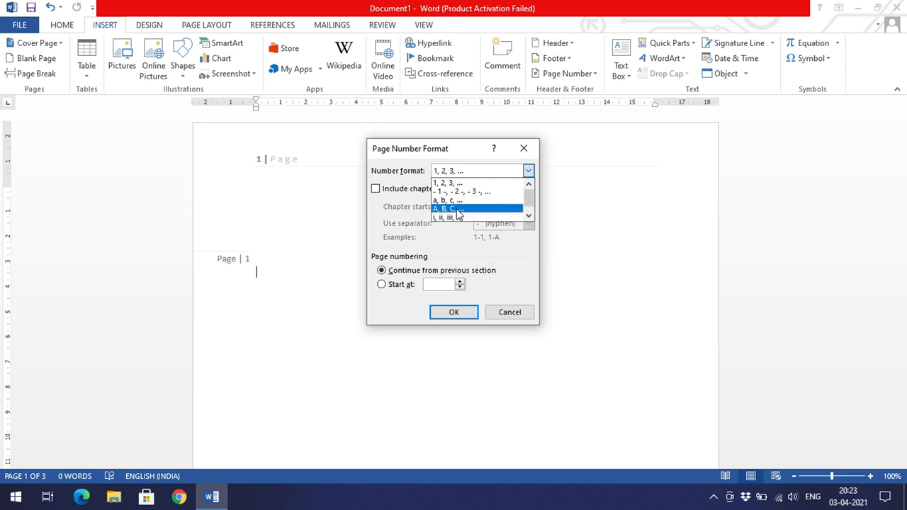
left_click(443, 174)
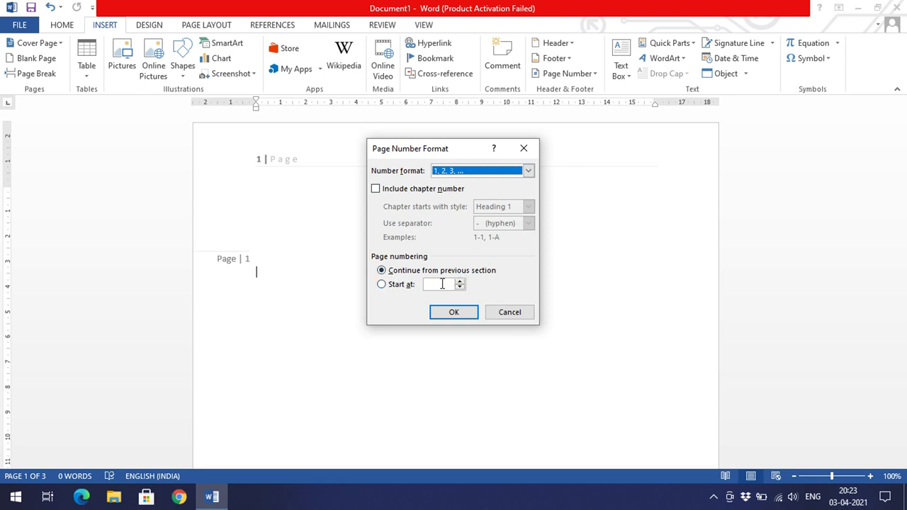
left_click(410, 286)
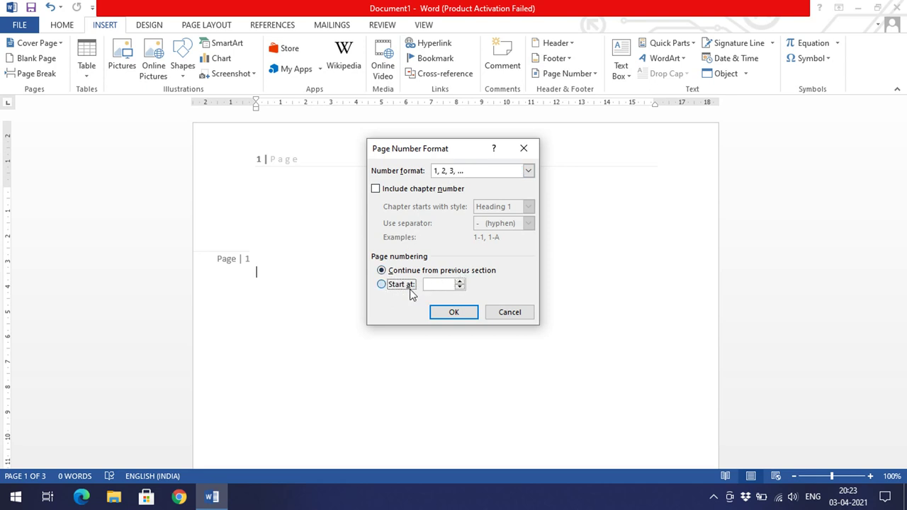
key("Return")
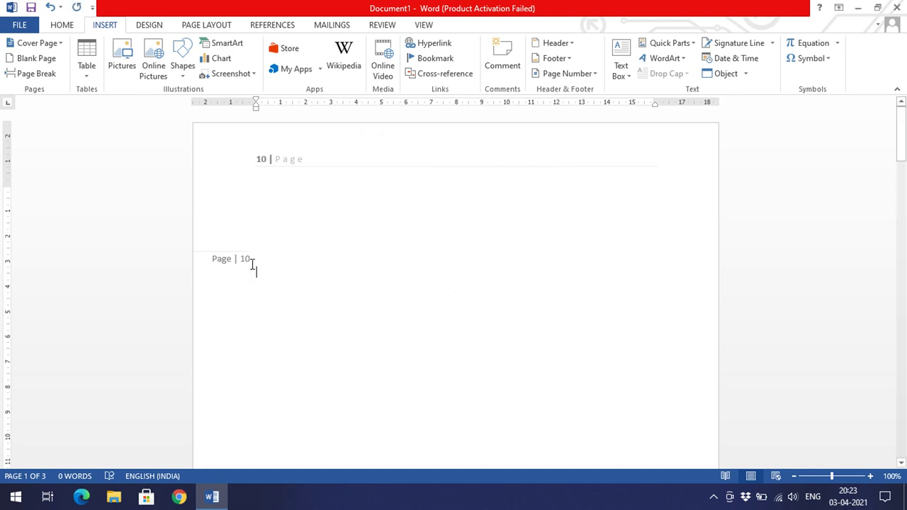
Reopen the Page Number Format dialog to check it, then cancel without changes.
left_click(569, 73)
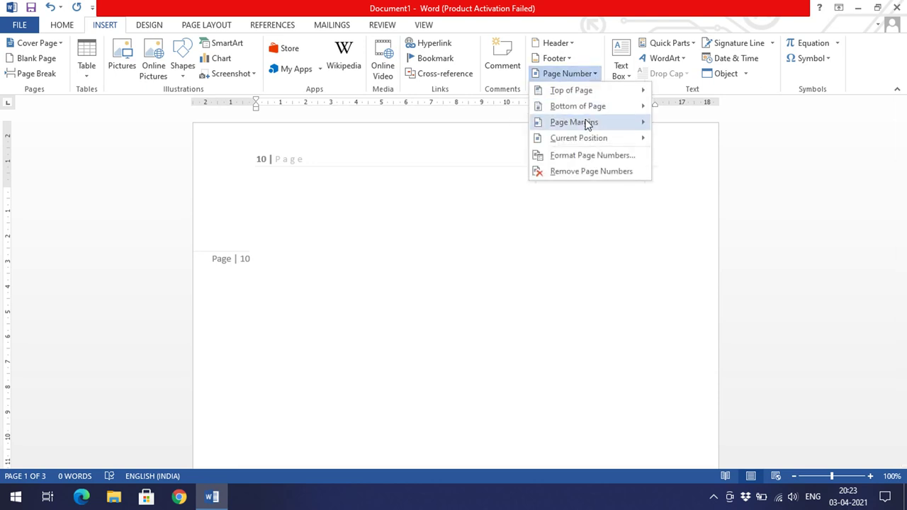
left_click(587, 155)
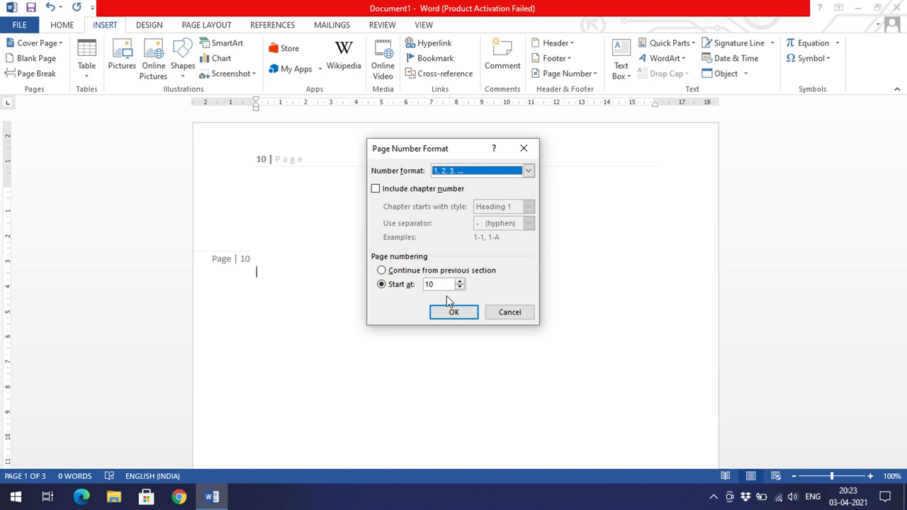
left_click(510, 312)
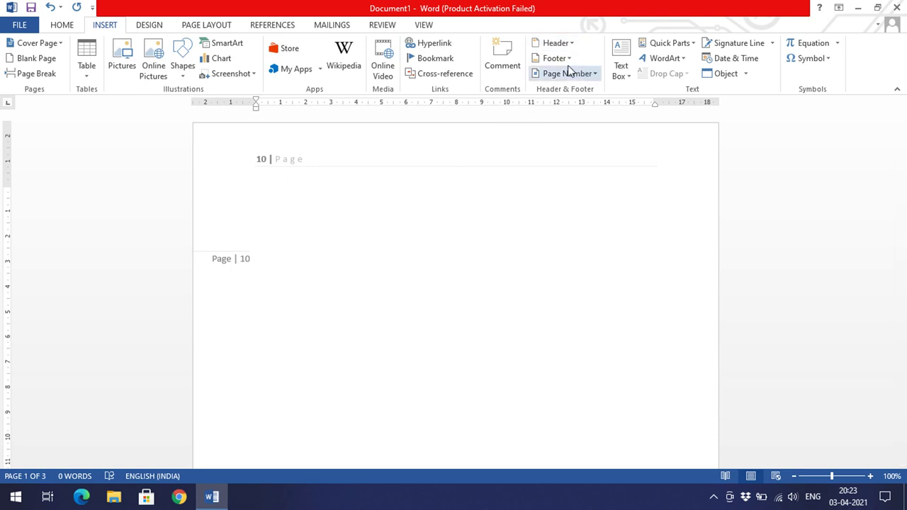
scroll(376, 340, "down", 1)
scroll(371, 341, "up", 1)
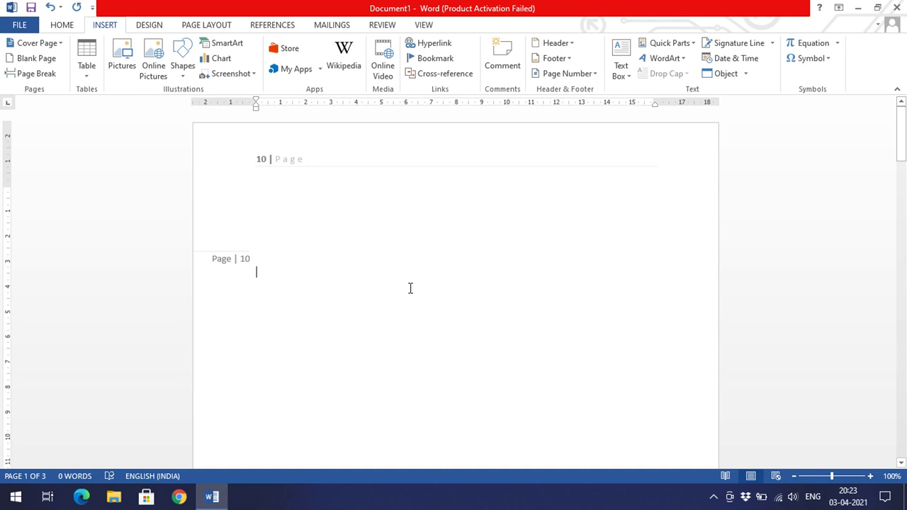
left_click(584, 75)
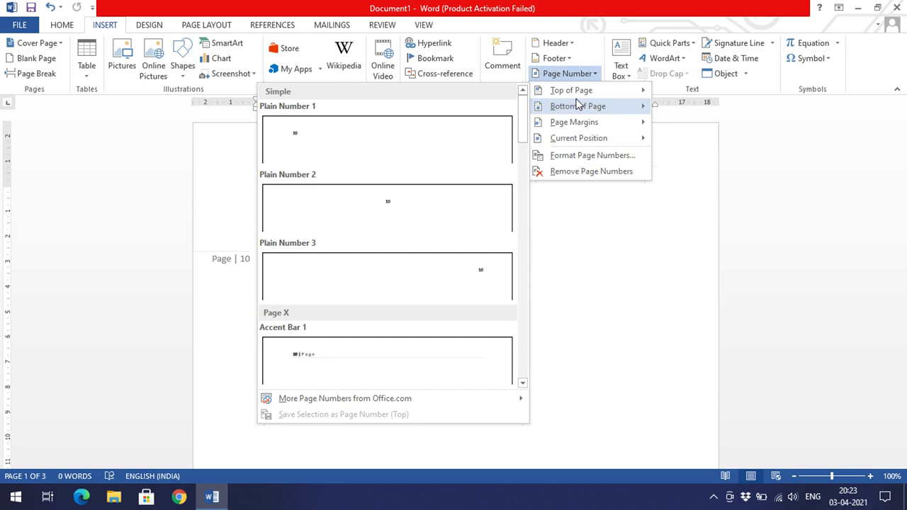
left_click(595, 259)
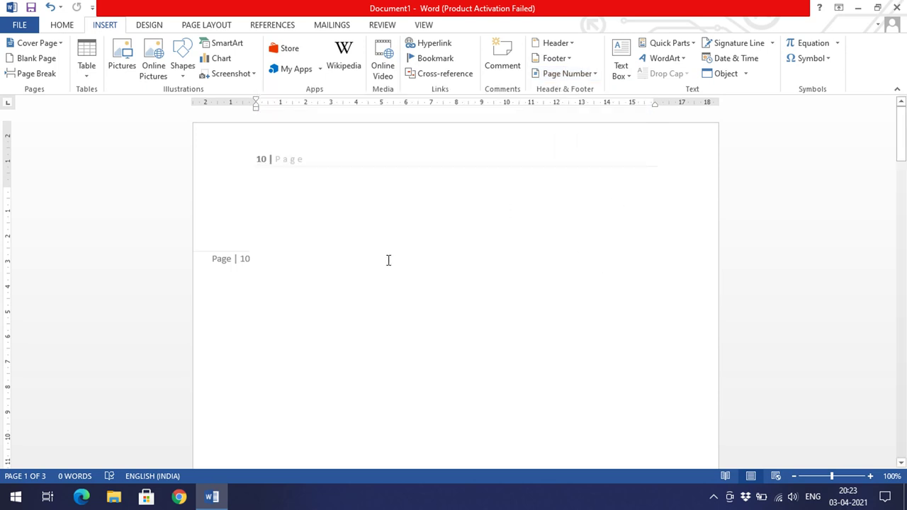
left_click(550, 75)
mouse_move(589, 113)
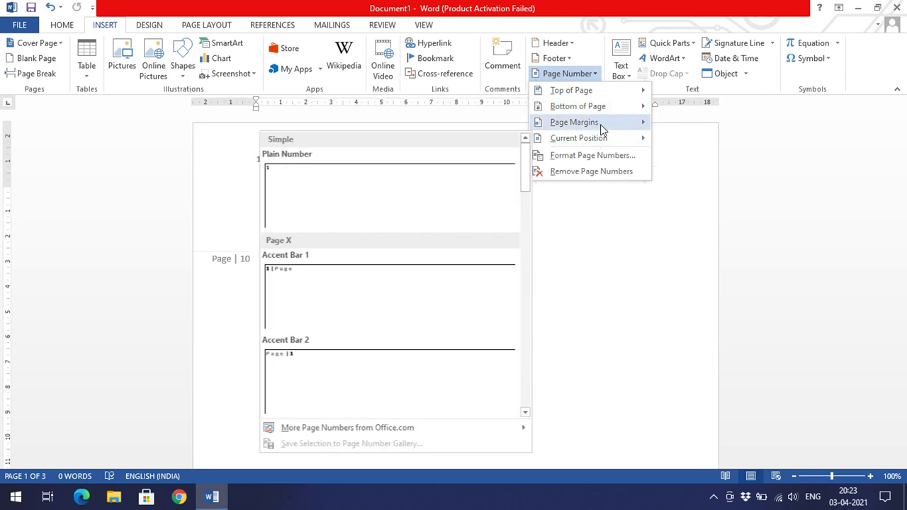
left_click(564, 155)
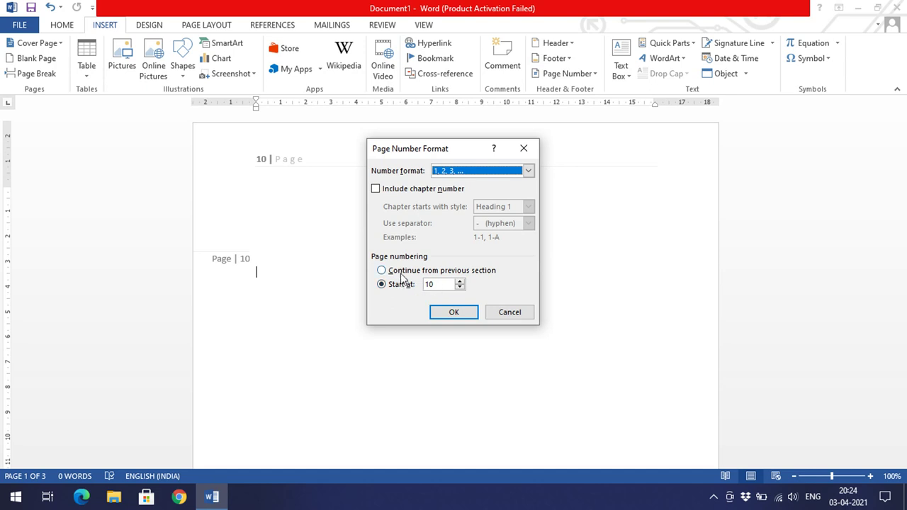
left_click(497, 311)
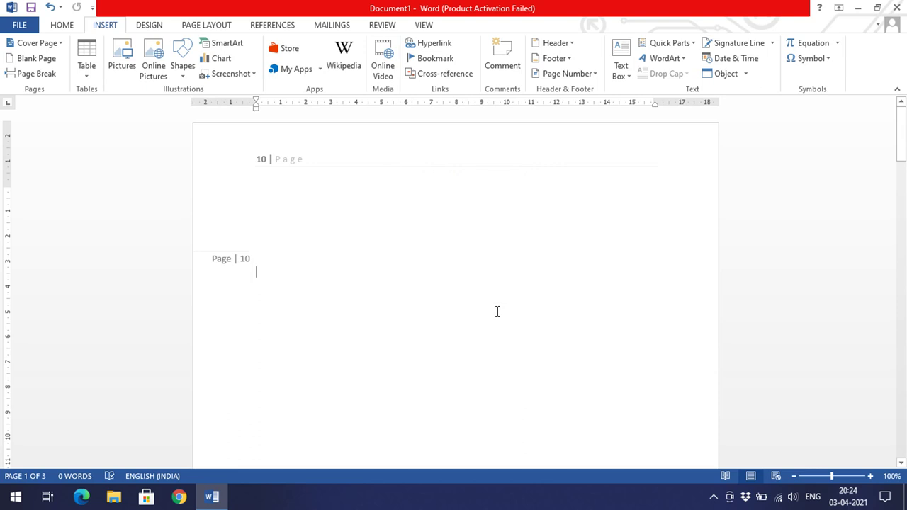